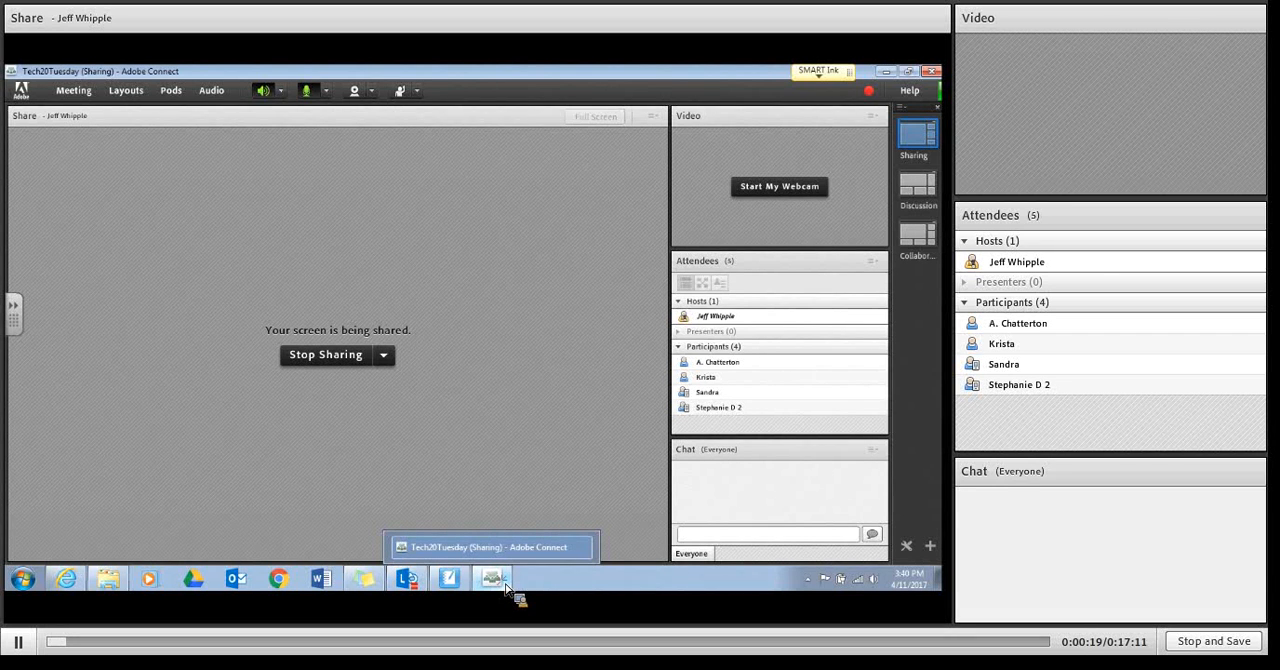
Step: Switch to the Adobe Connect meeting and check its recording indicator
click(507, 590)
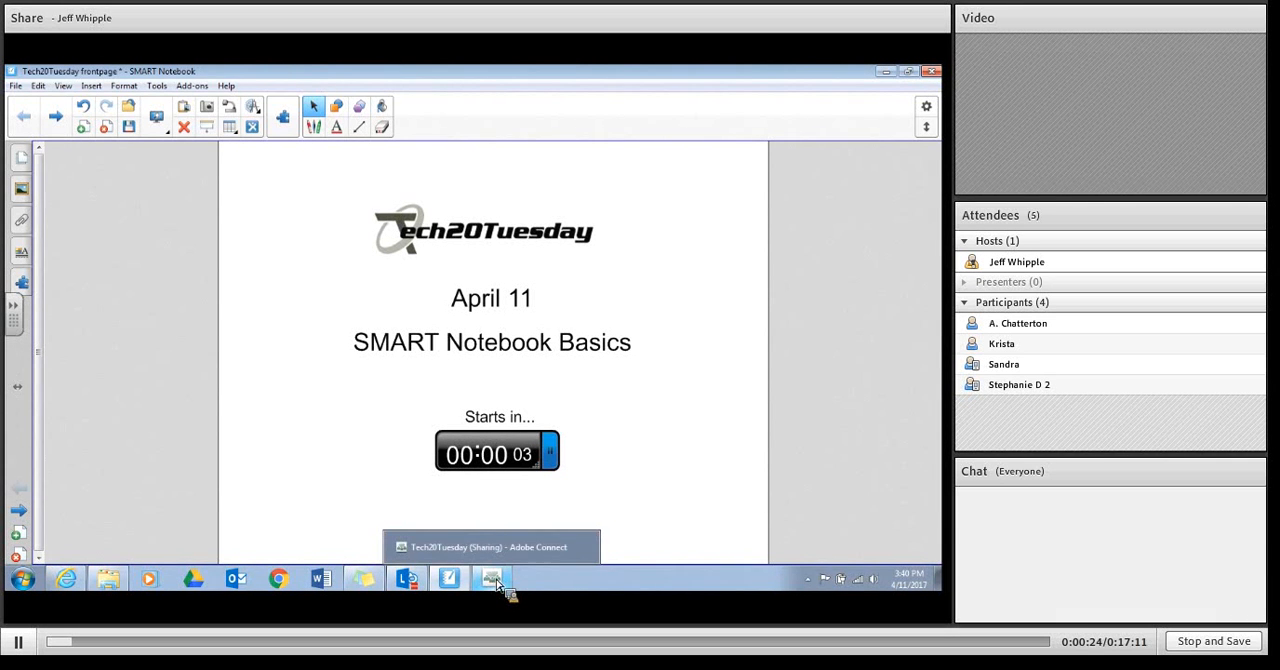
click(498, 585)
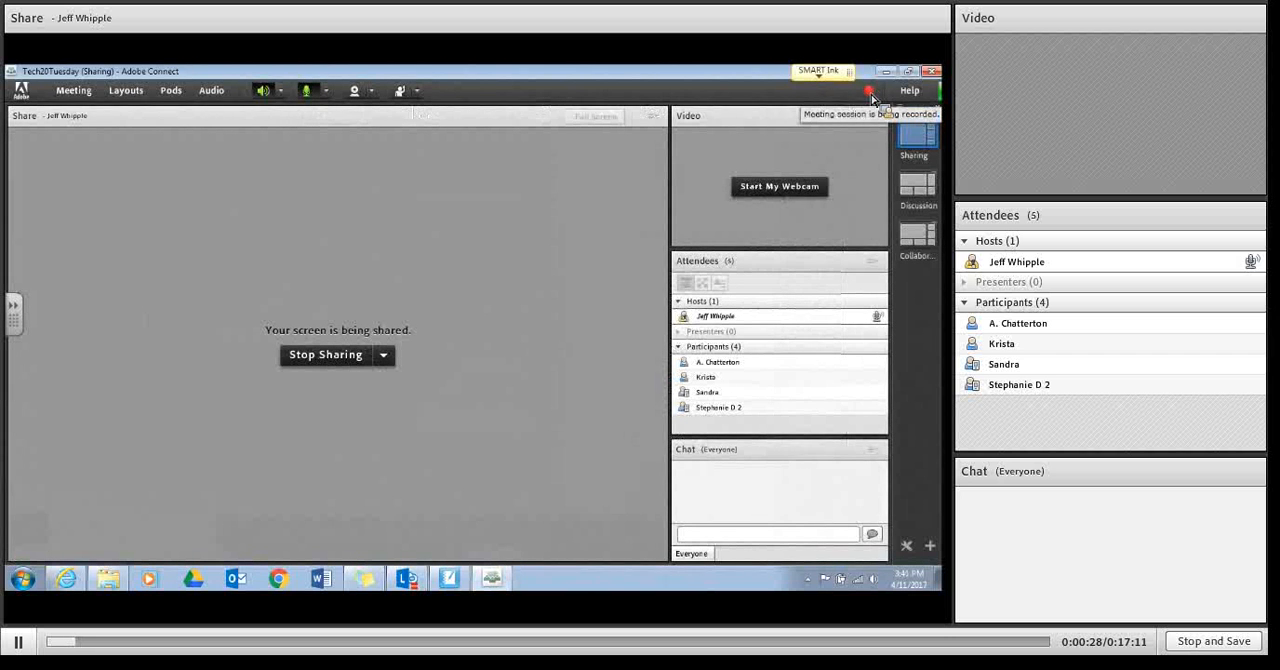
click(870, 93)
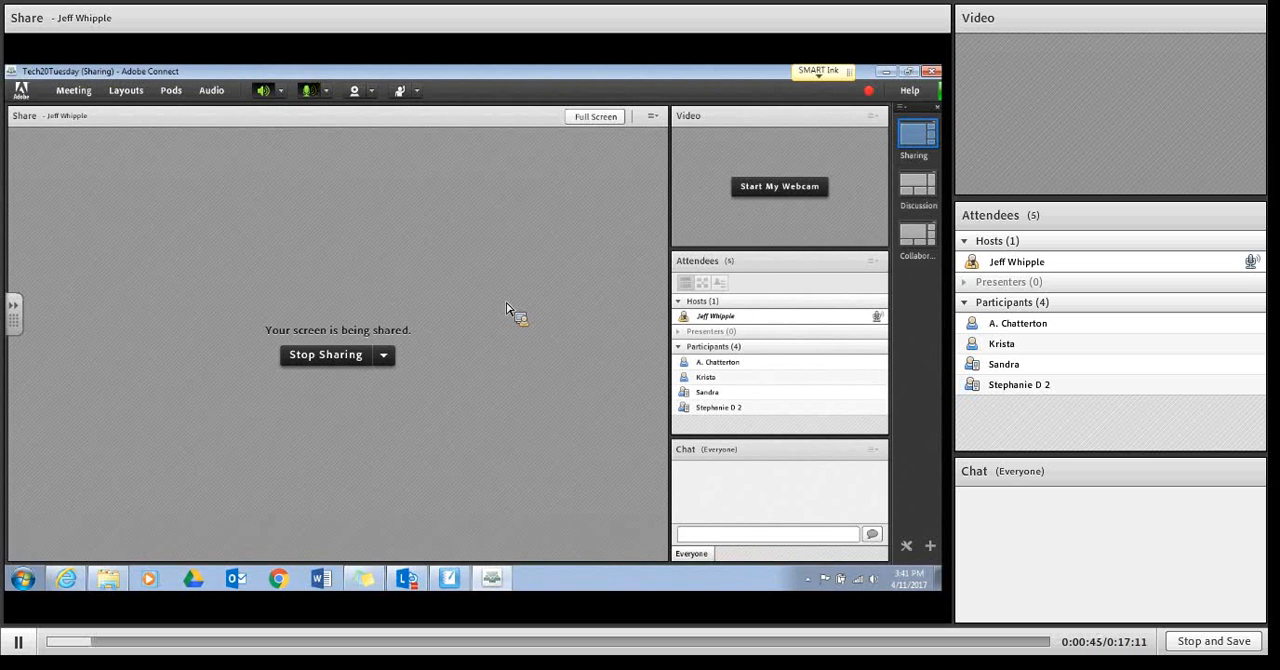
Step: Switch to SMART Notebook and start a new blank notebook, saving the changes to the Tech20Tuesday frontpage file
click(450, 578)
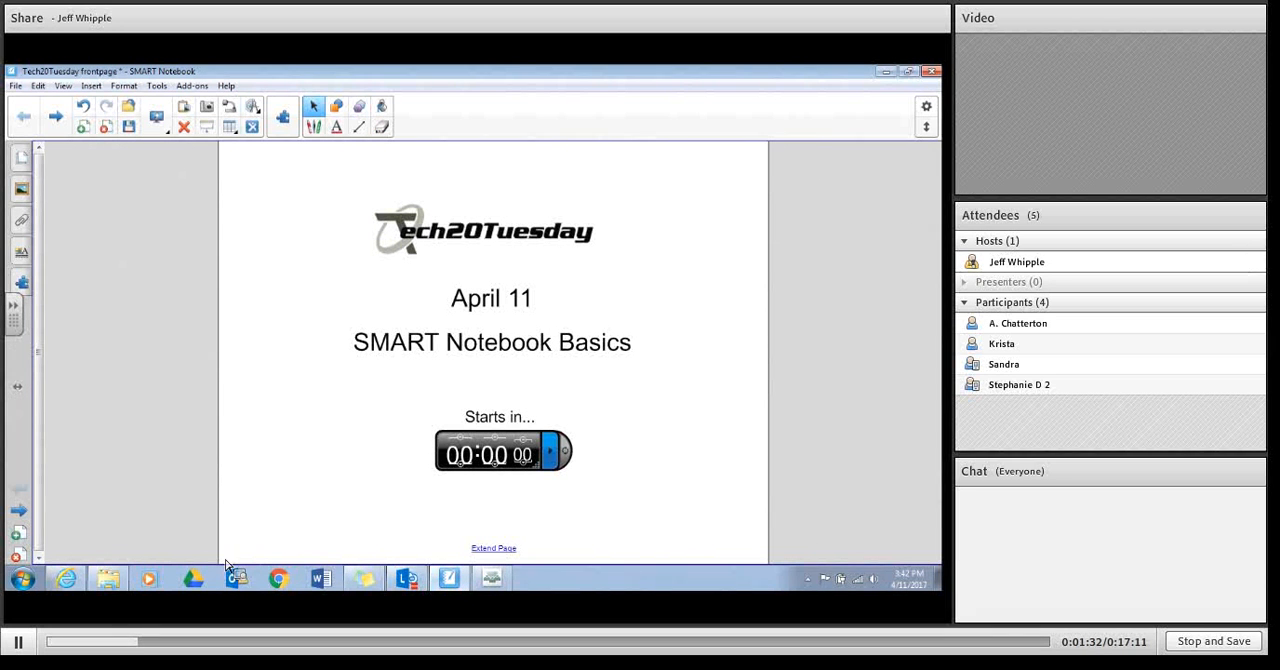
click(20, 88)
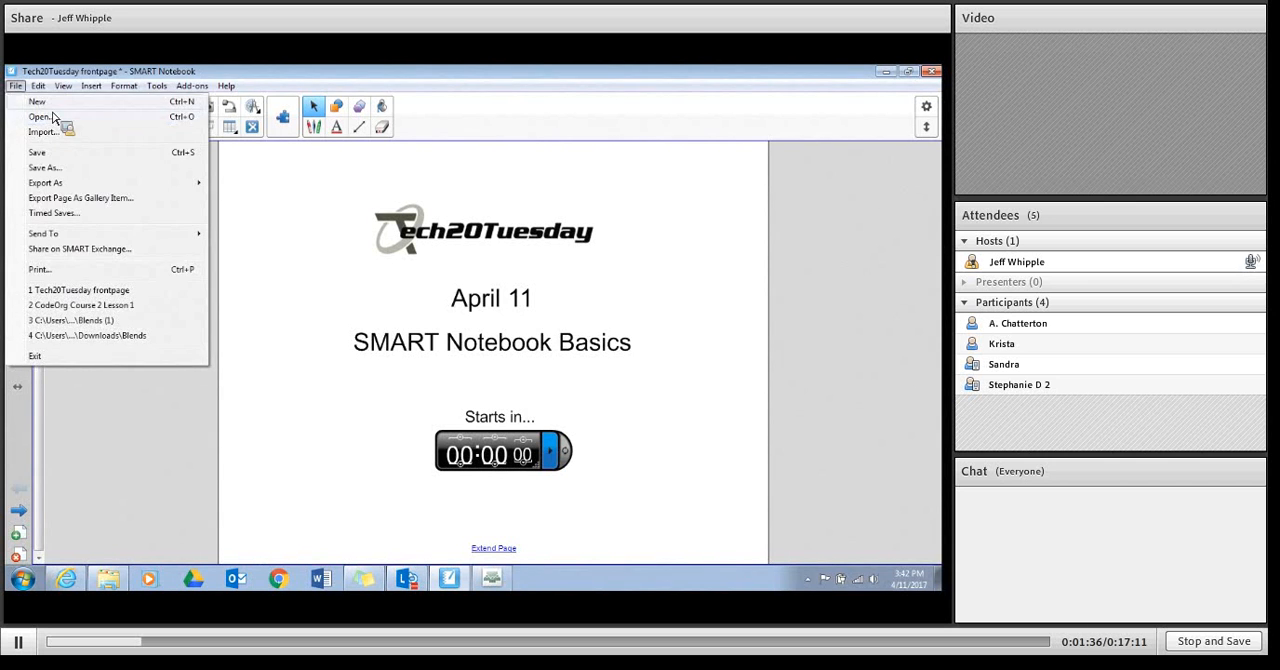
click(55, 118)
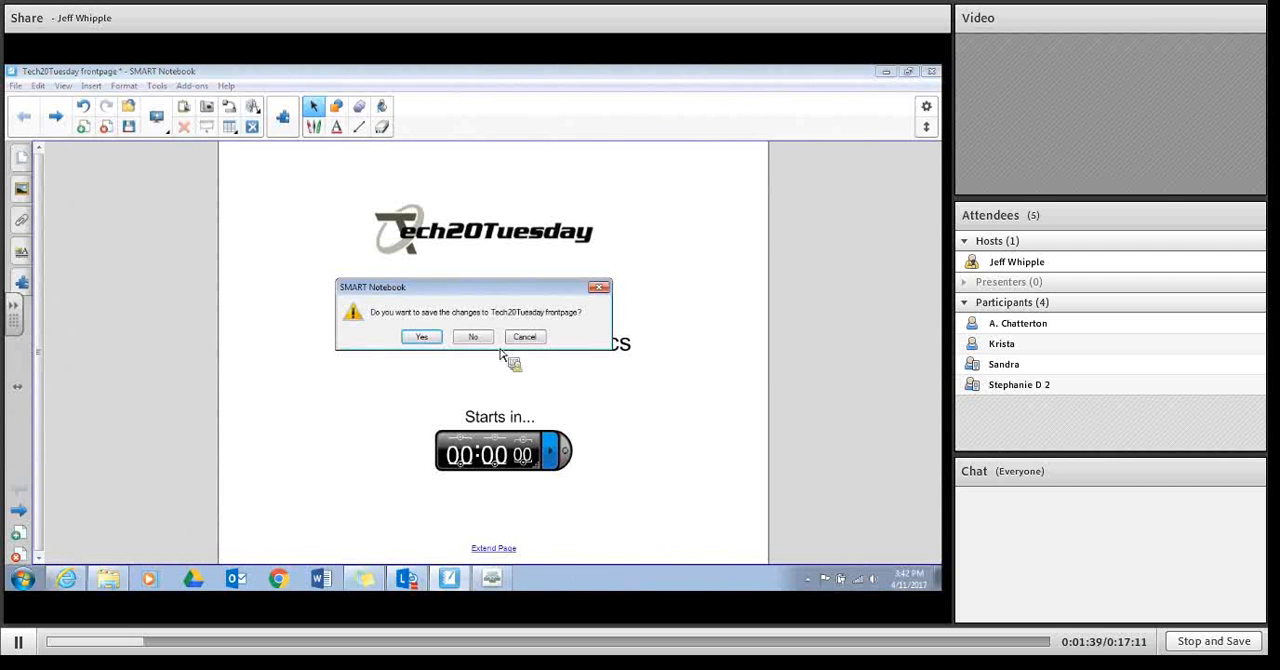
click(427, 339)
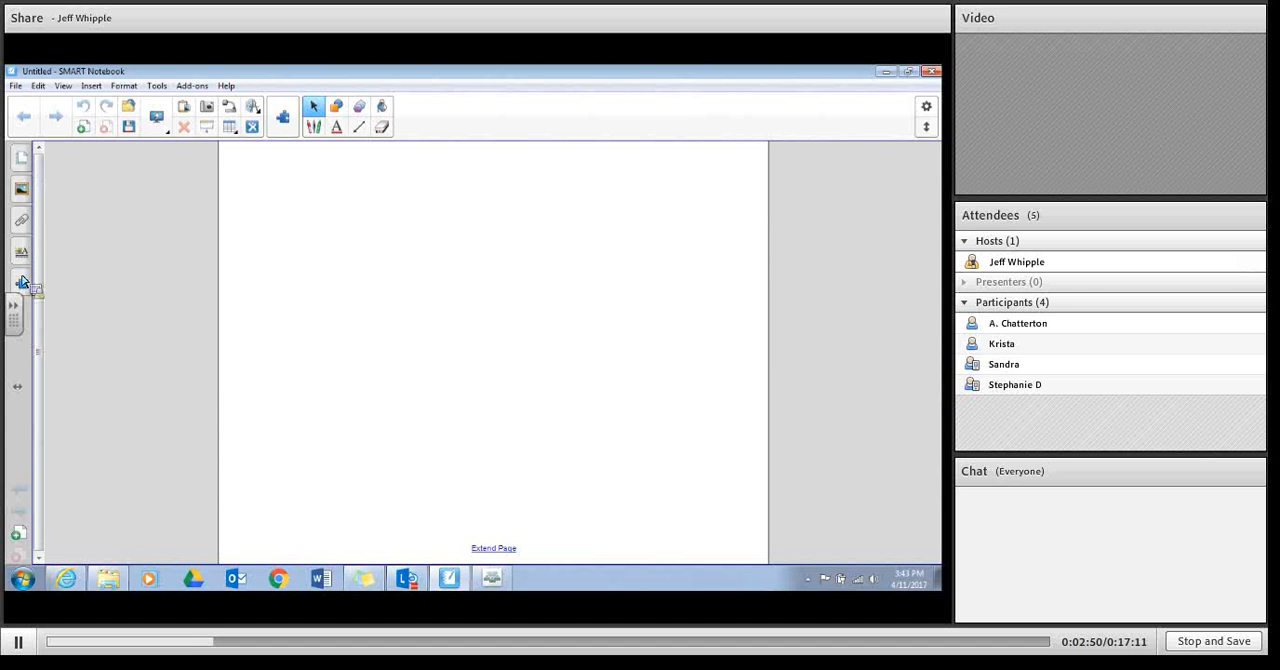
Step: Show the page sorter, then move the sidebar and the toolbar each to the opposite edge of the window and back
click(26, 170)
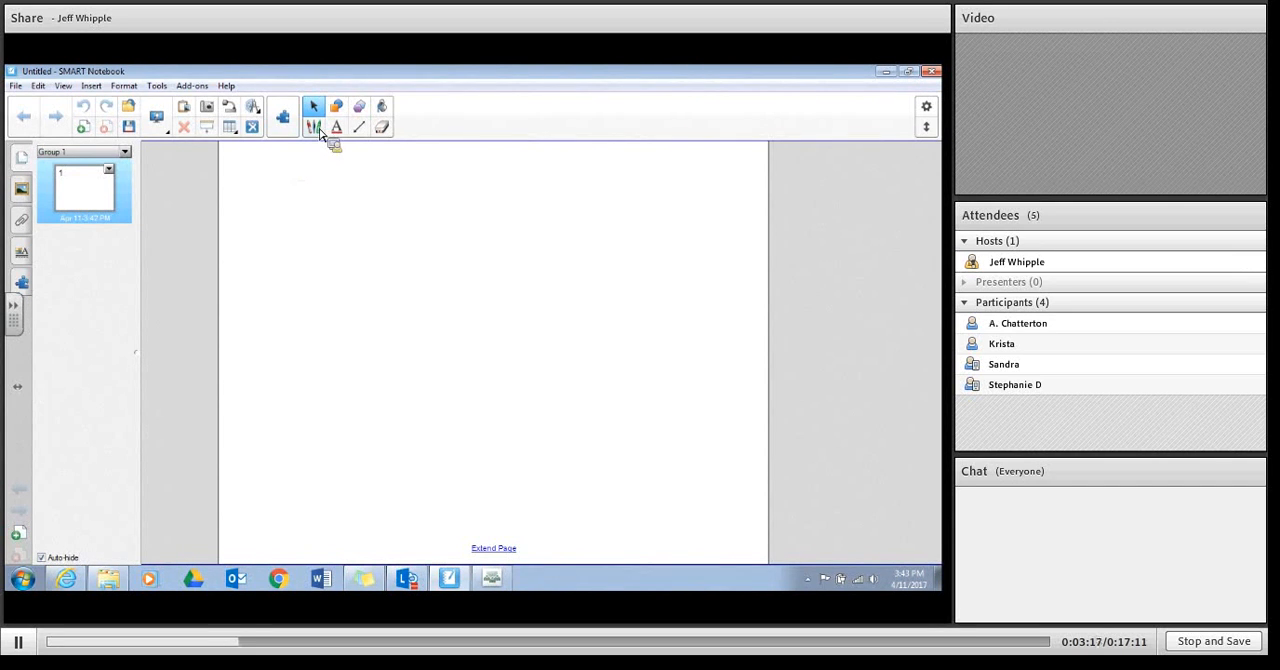
click(22, 390)
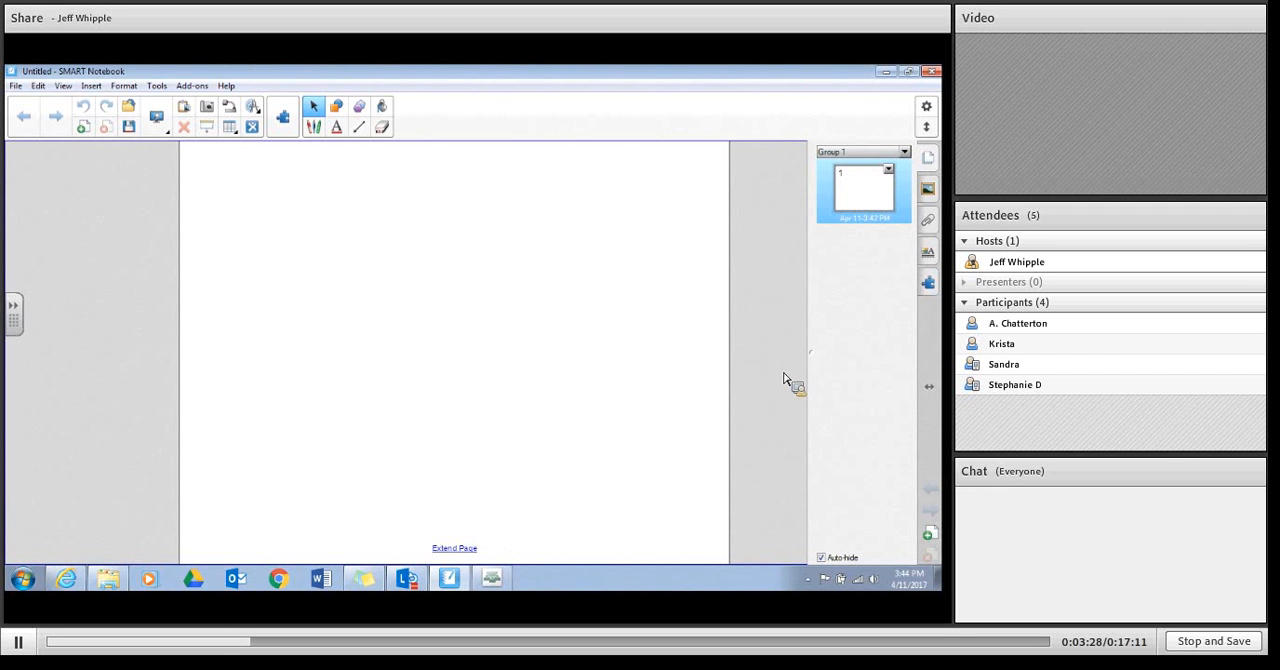
click(929, 389)
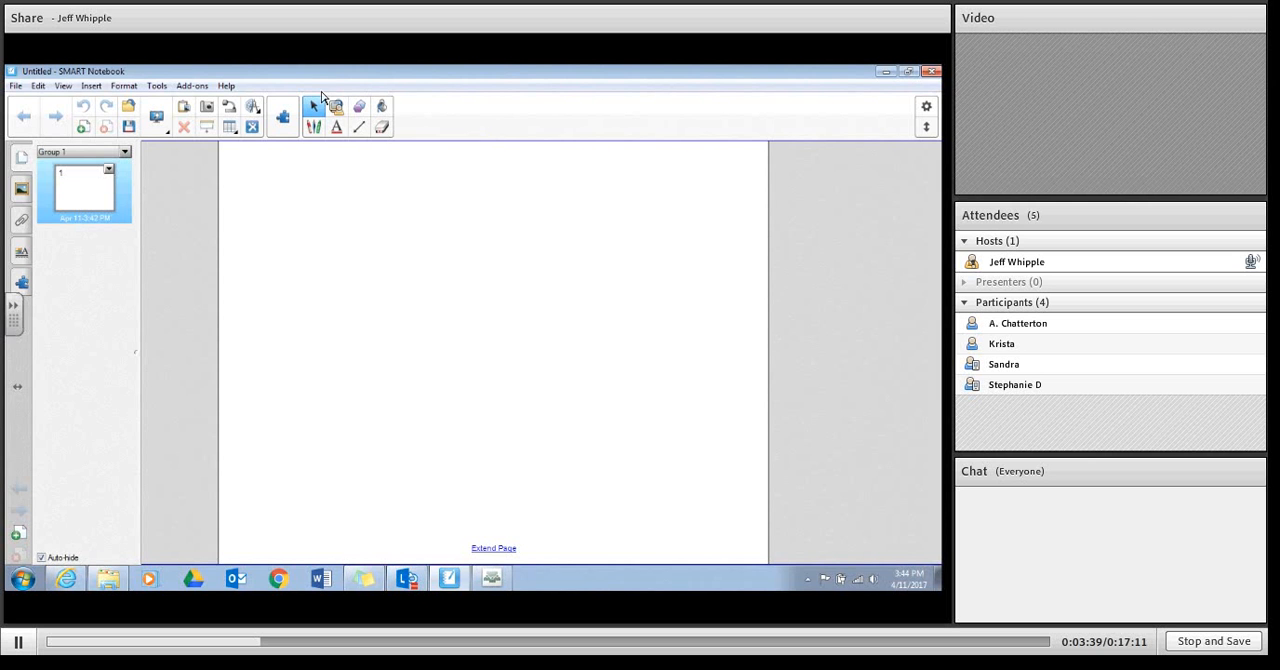
click(926, 128)
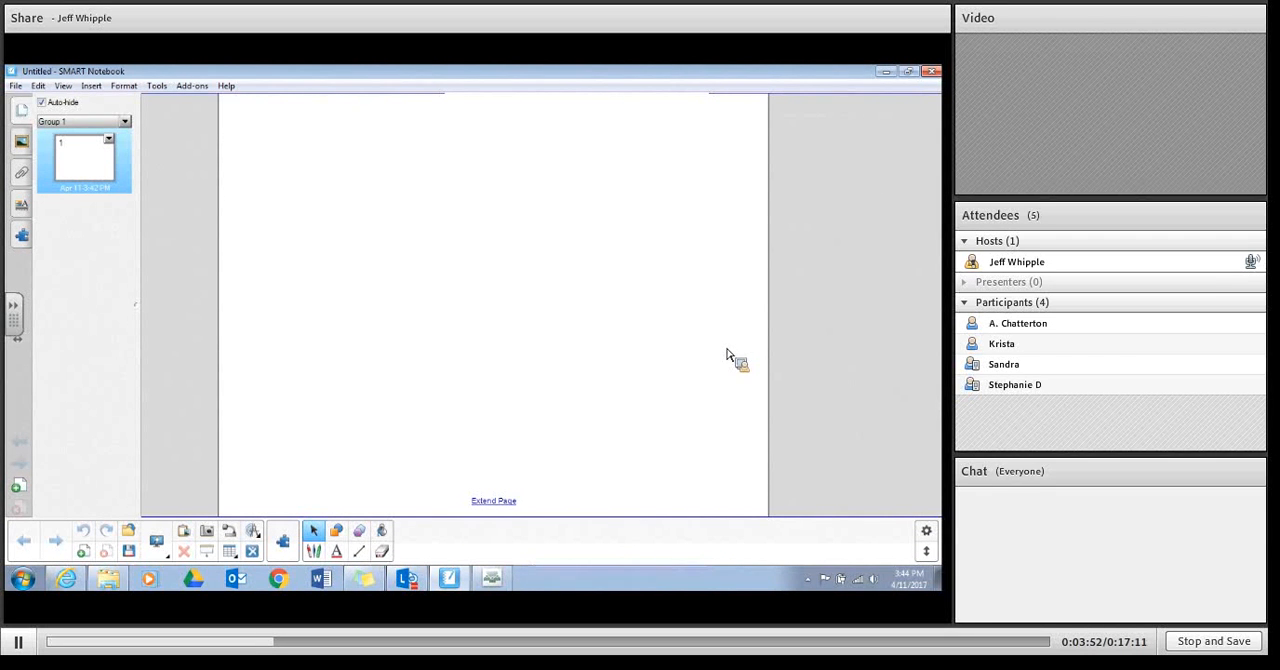
click(926, 552)
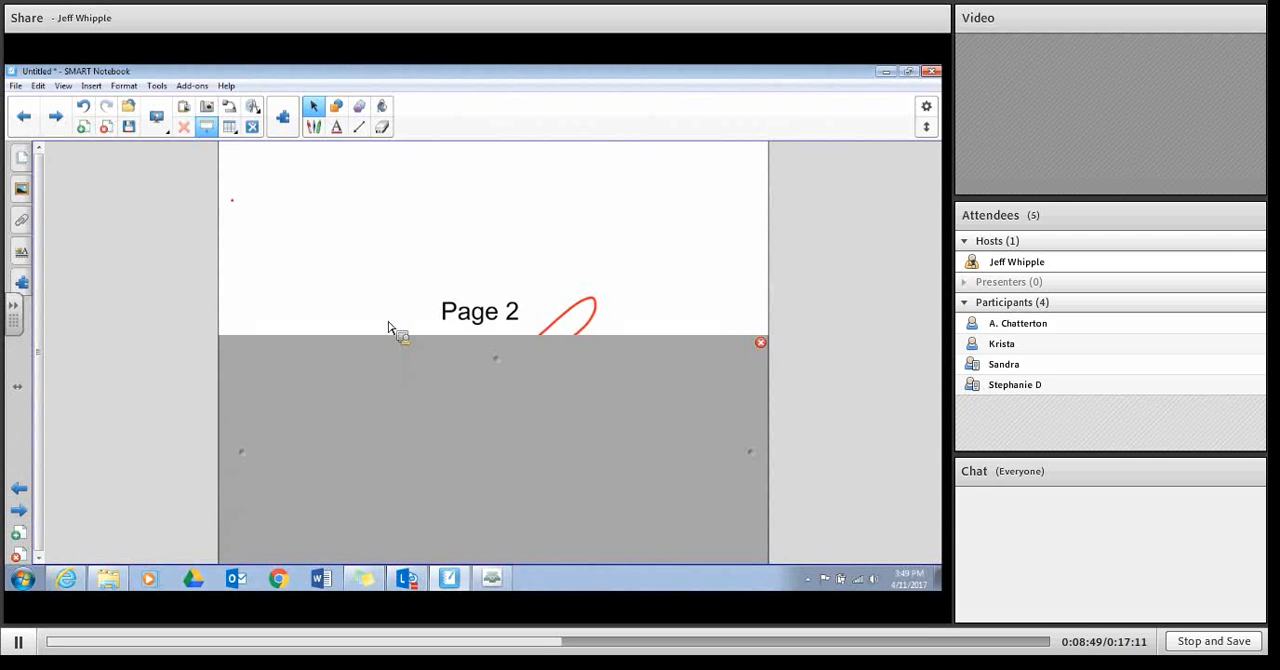
Step: Add a new page, insert a table with 3 rows and 4 columns, and move it slightly higher on the page
click(22, 540)
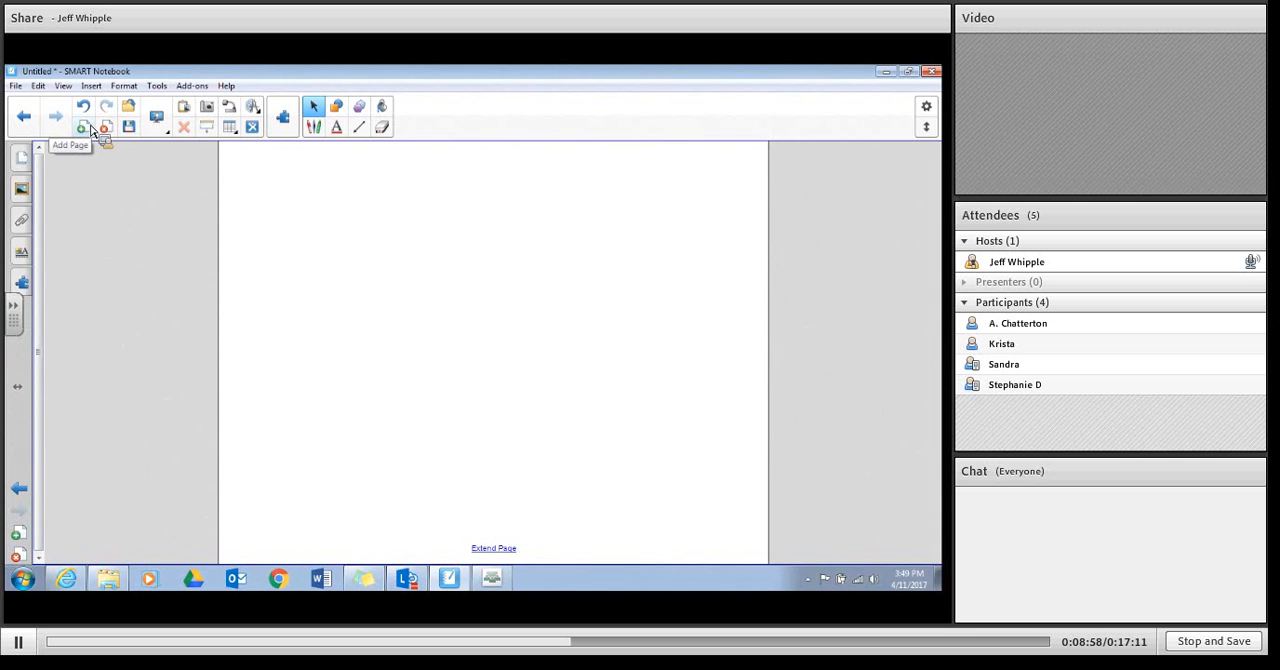
click(236, 135)
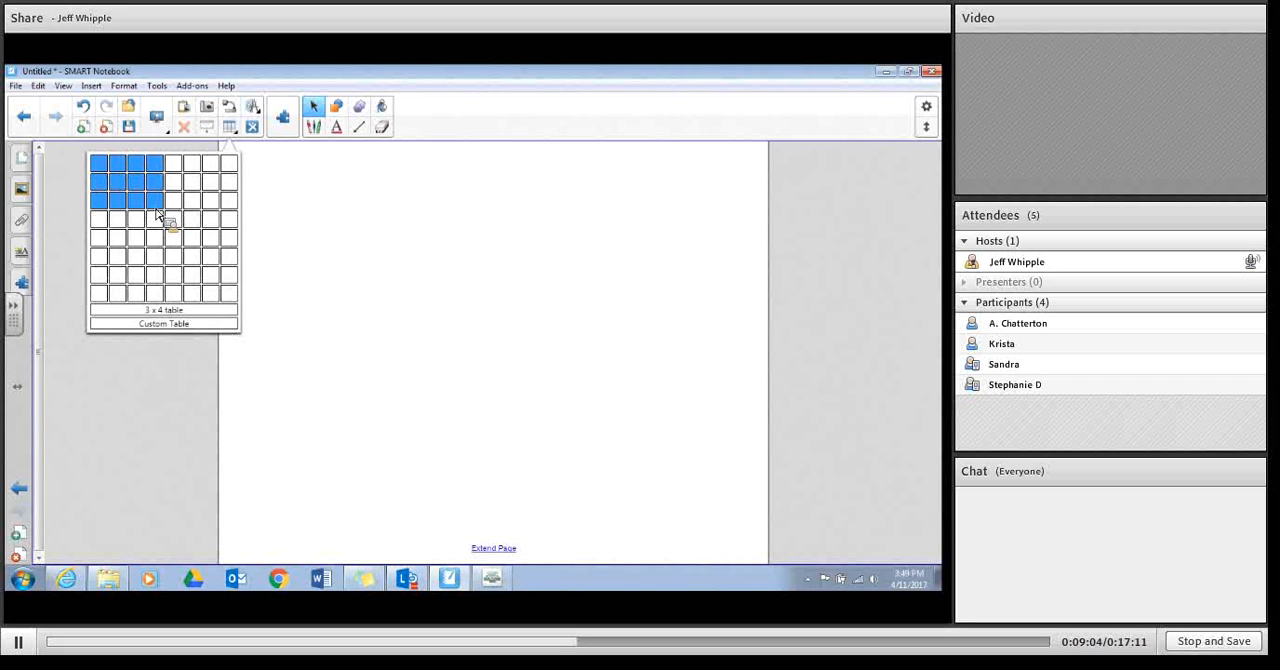
click(157, 213)
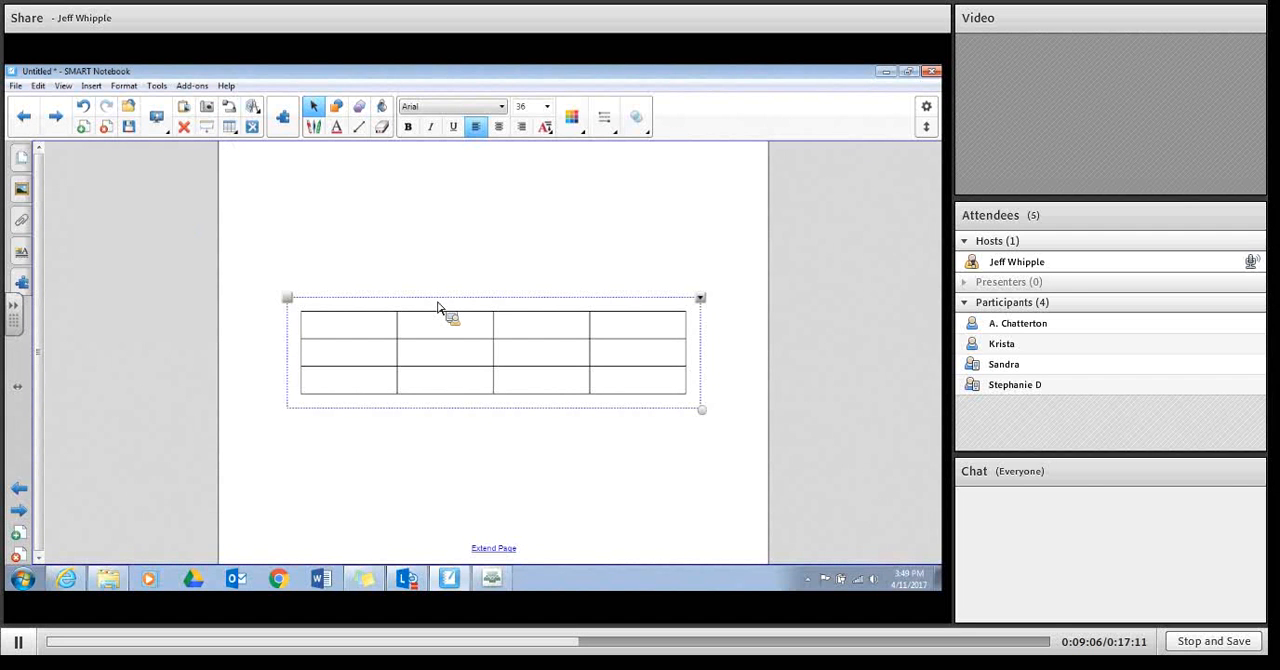
drag(437, 303, 394, 230)
Step: Enter the heading "Name" in the first cell of the table's first row
double_click(319, 271)
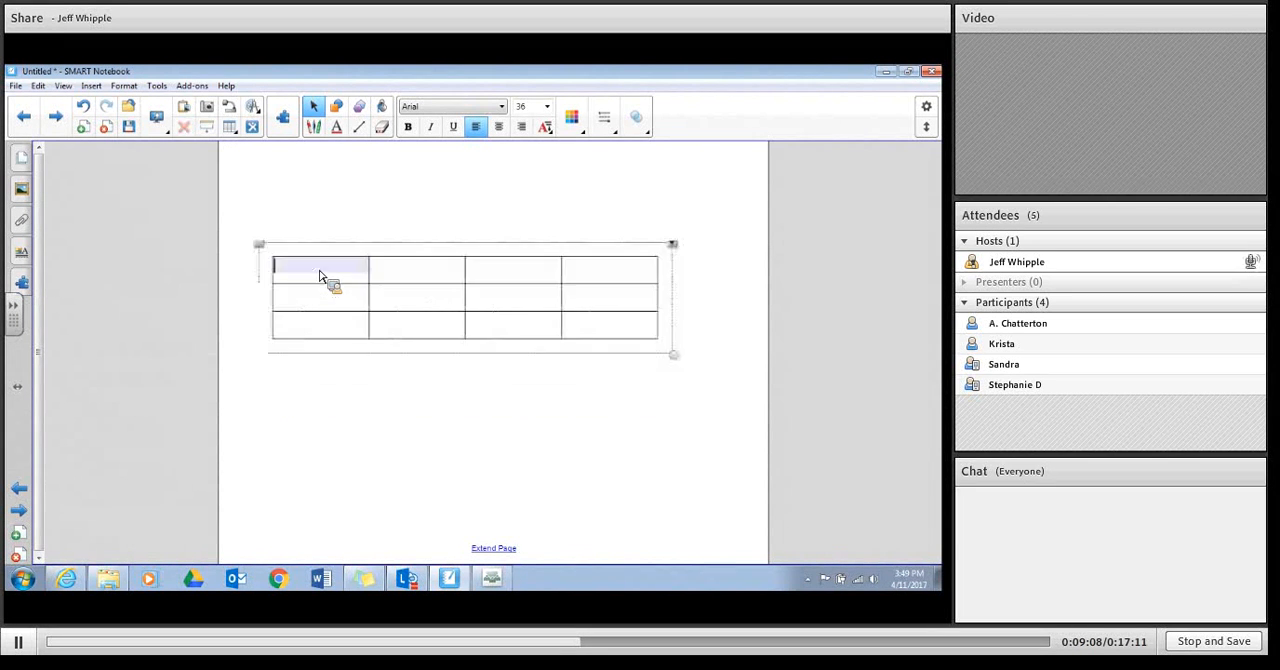
text(Name)
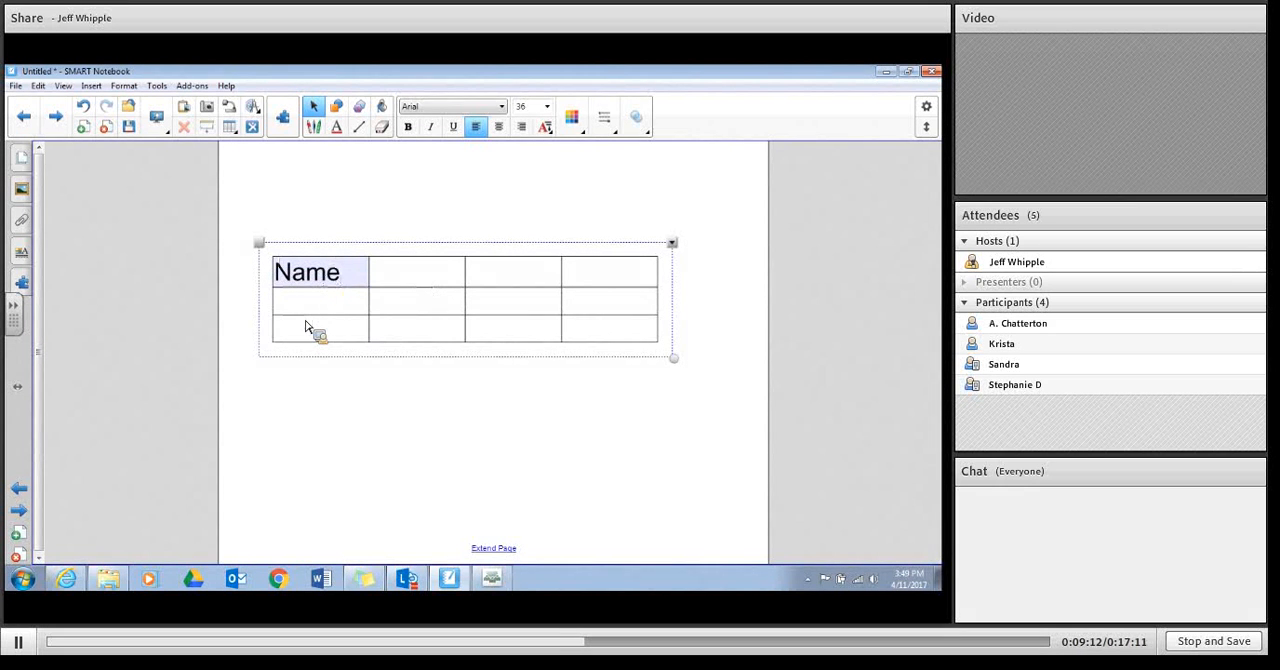
click(307, 321)
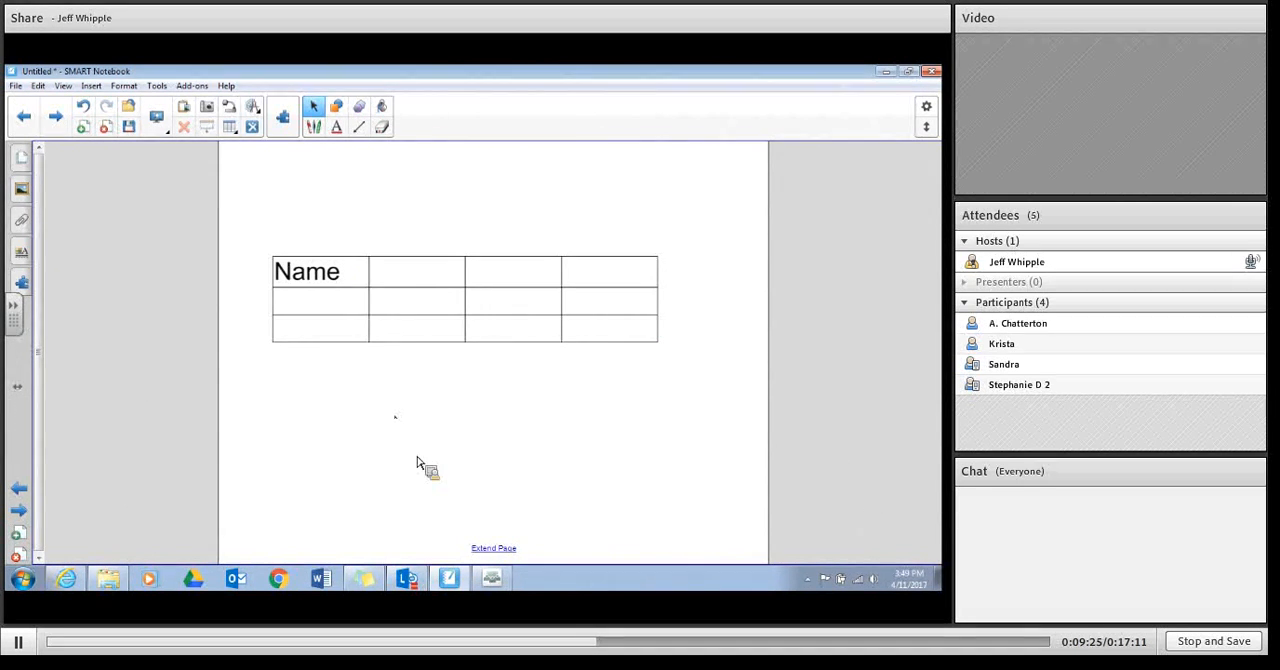
Step: Handwrite a first name above the table with the purple pen
click(338, 128)
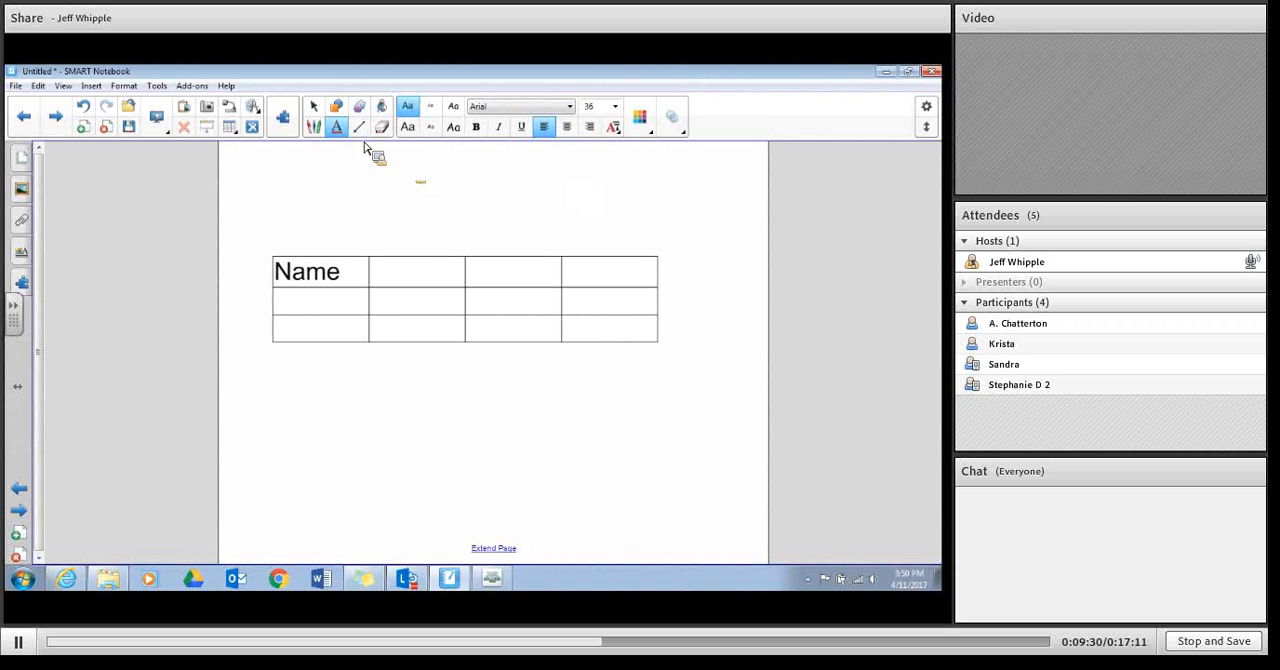
click(326, 131)
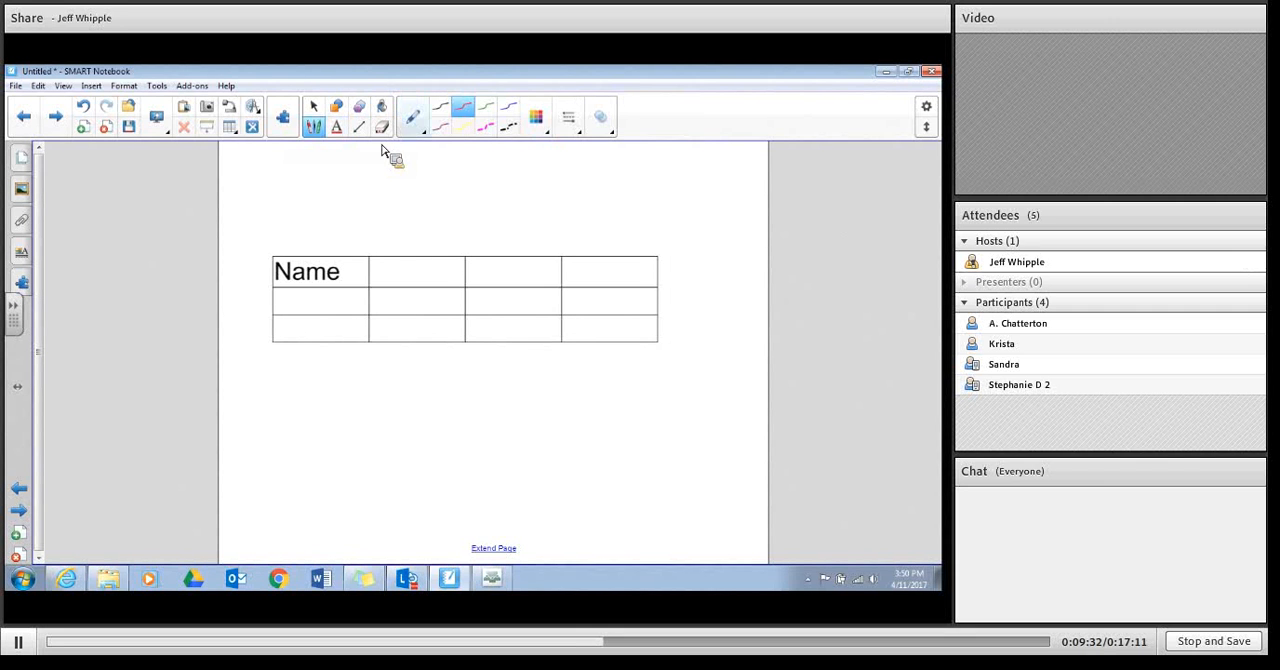
click(446, 133)
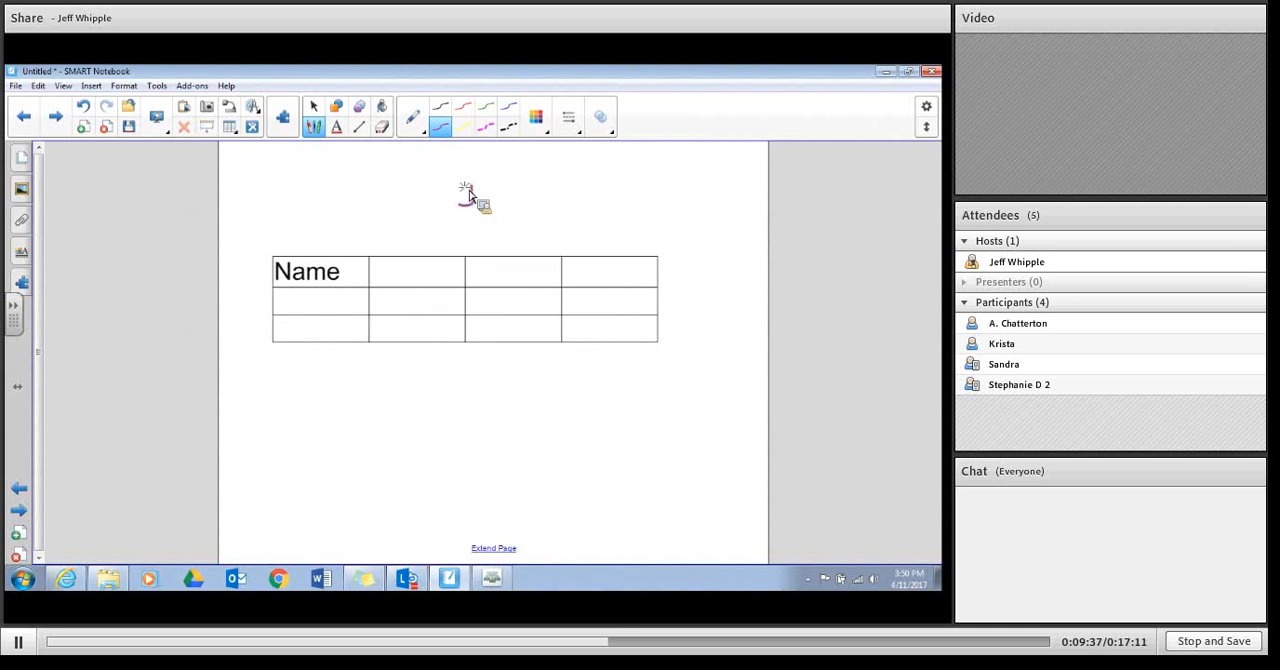
mouse_move(472, 186)
mouse_down()
mouse_move(459, 200)
mouse_move(489, 180)
mouse_move(509, 206)
mouse_up()
mouse_move(534, 182)
mouse_down()
mouse_move(528, 208)
mouse_move(530, 196)
mouse_up()
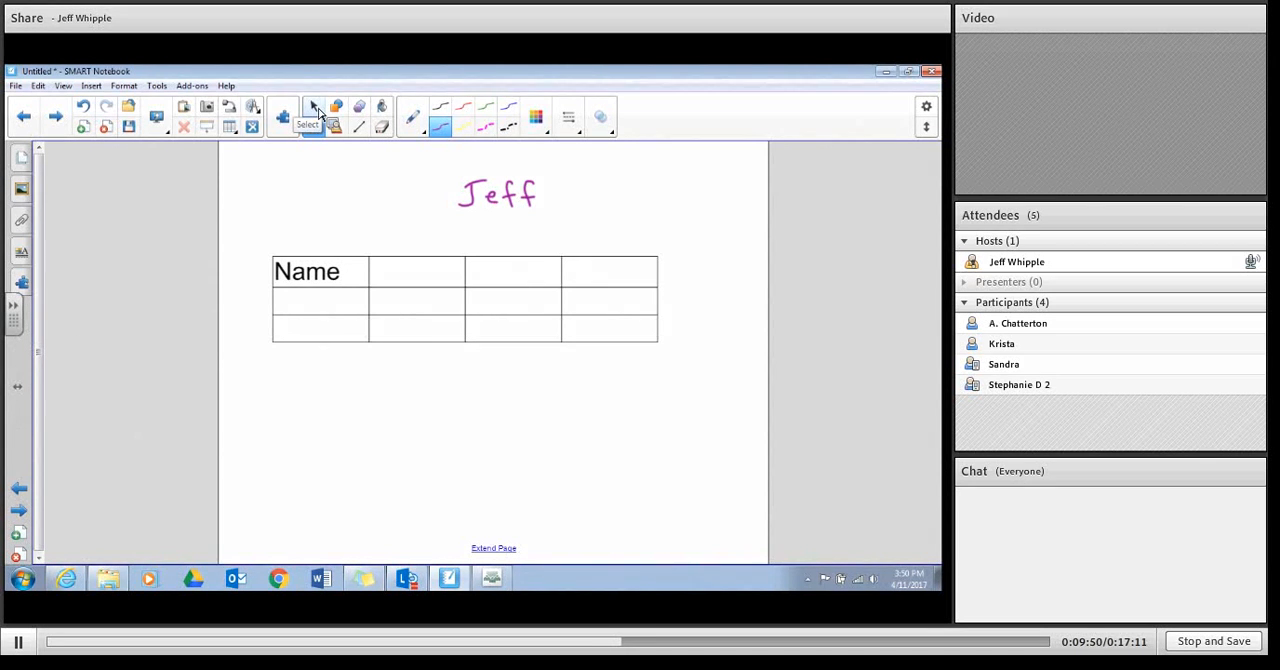
Step: Convert the handwritten first name to typed text and move it into the table cell below "Name"
click(316, 109)
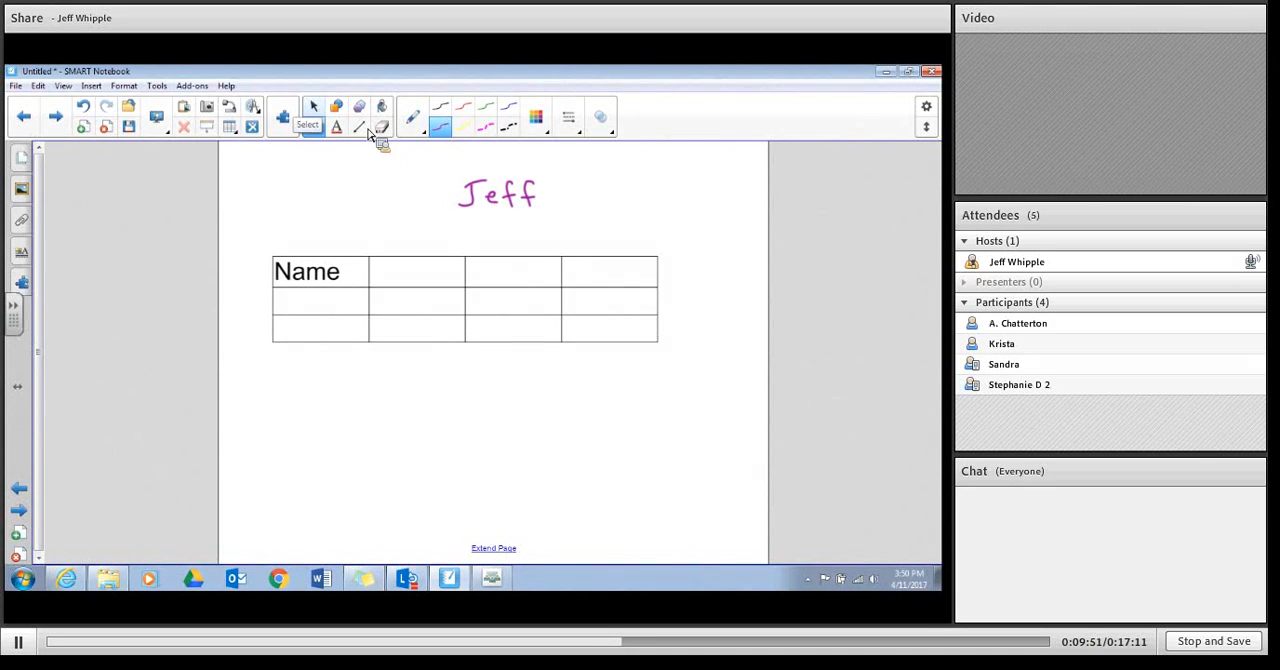
click(515, 208)
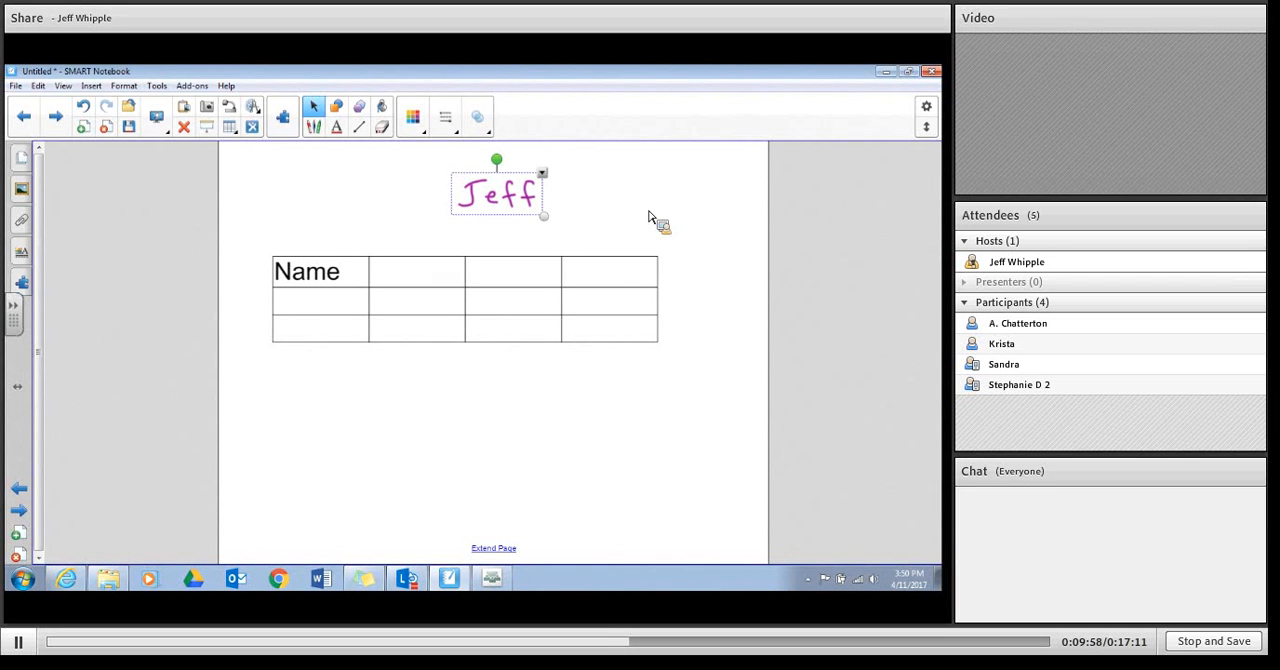
click(542, 175)
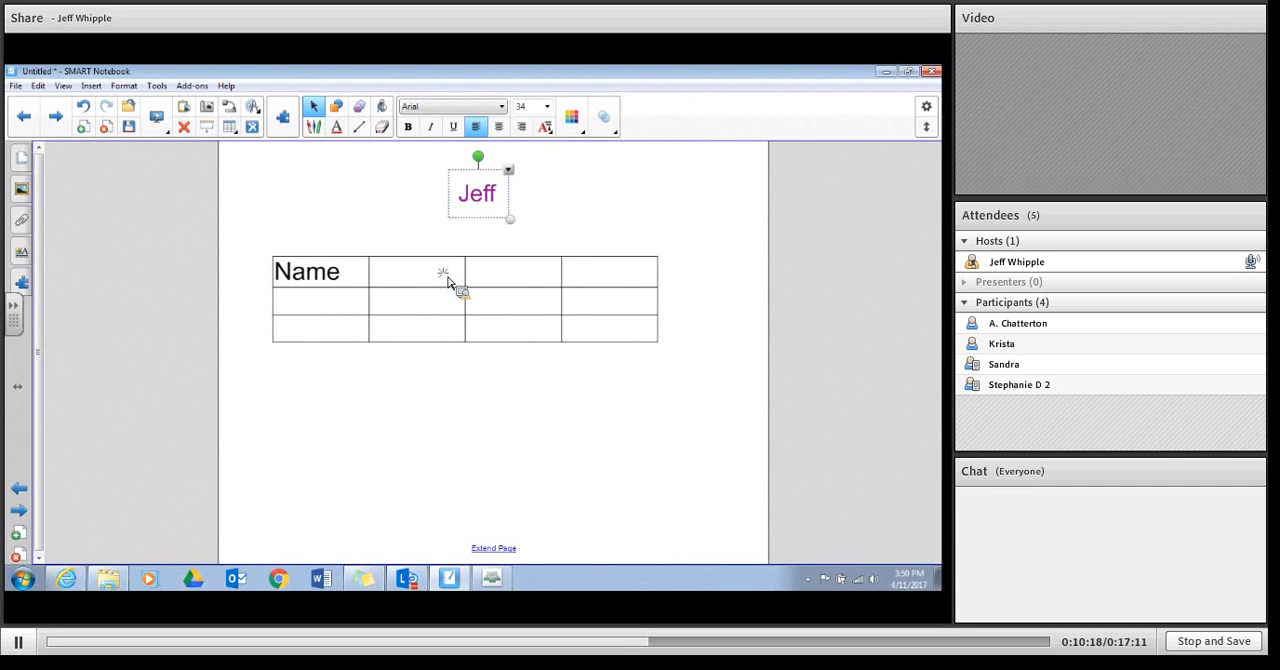
drag(491, 209, 319, 325)
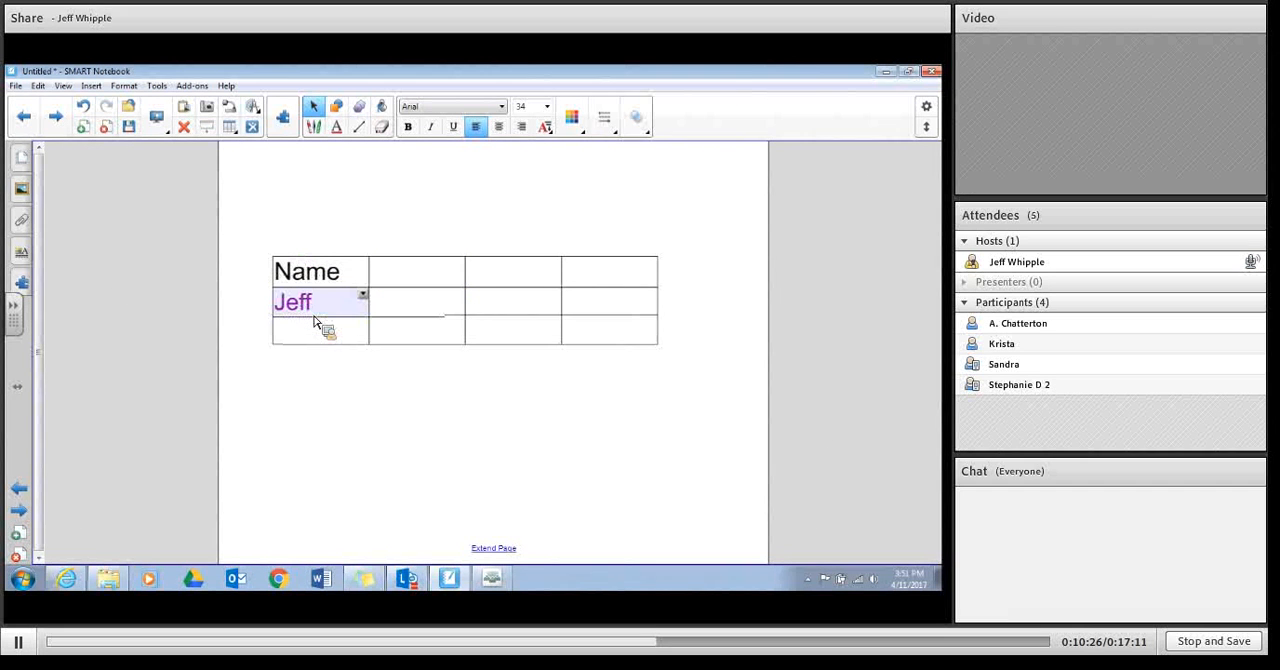
click(398, 415)
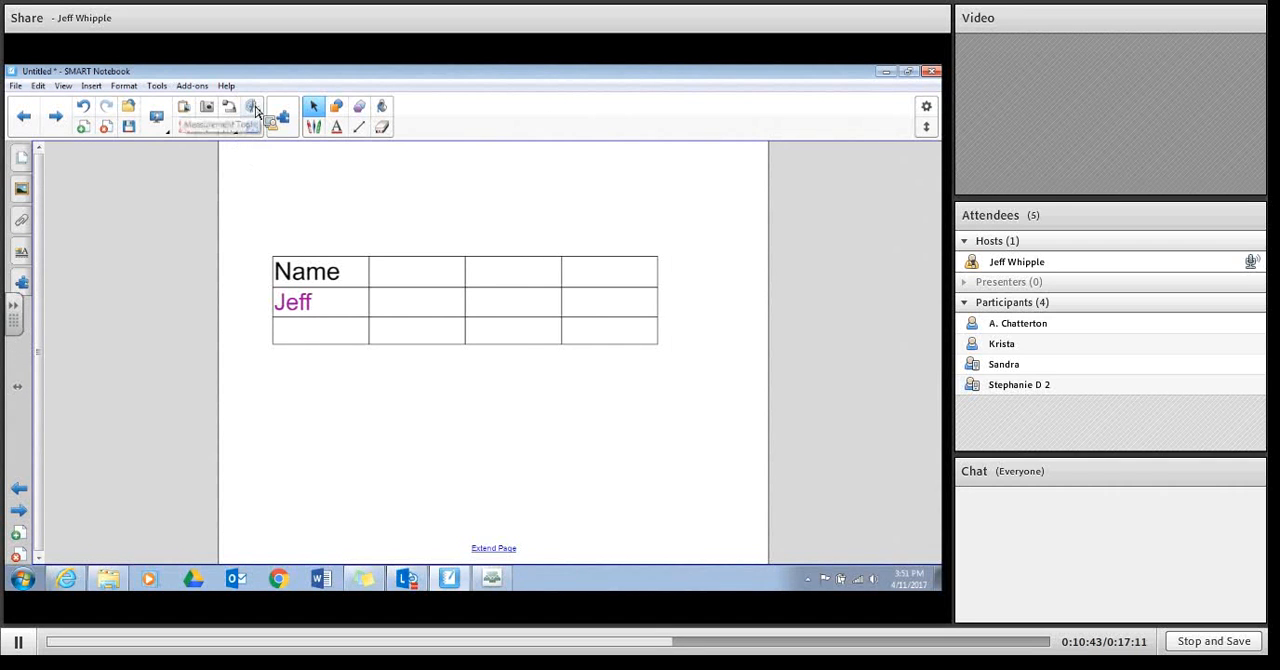
Step: Add a new blank page and place a ruler from the measurement tools near the middle of the page
click(104, 130)
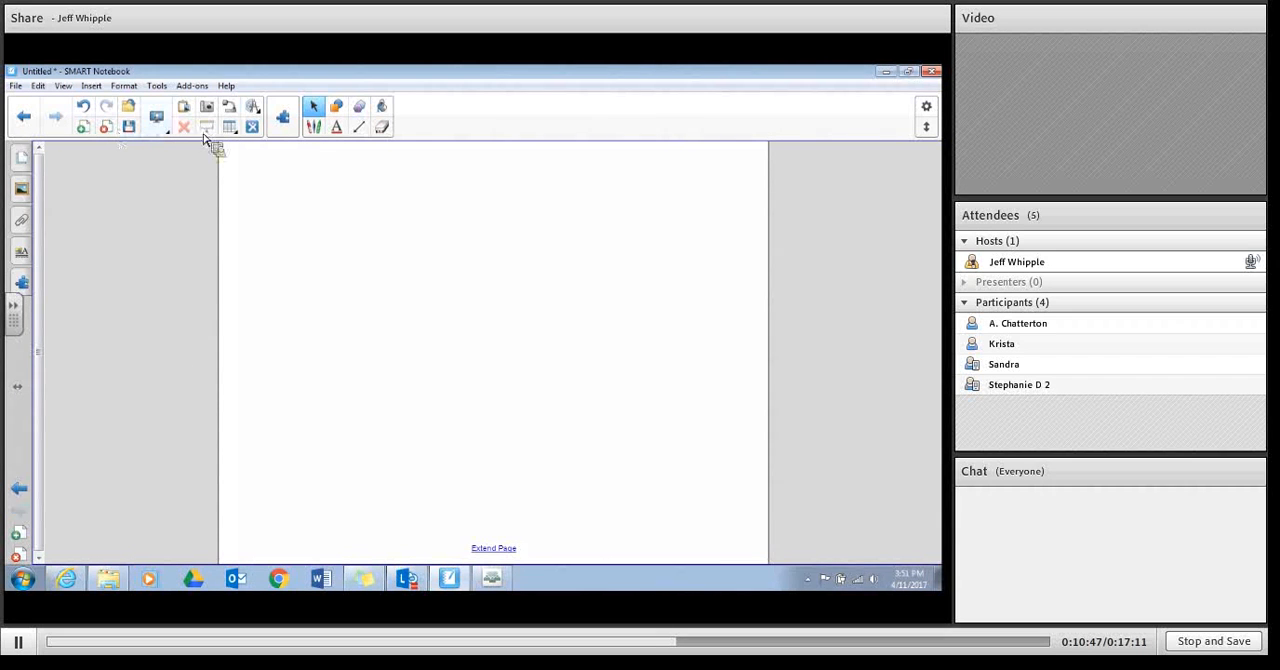
click(254, 108)
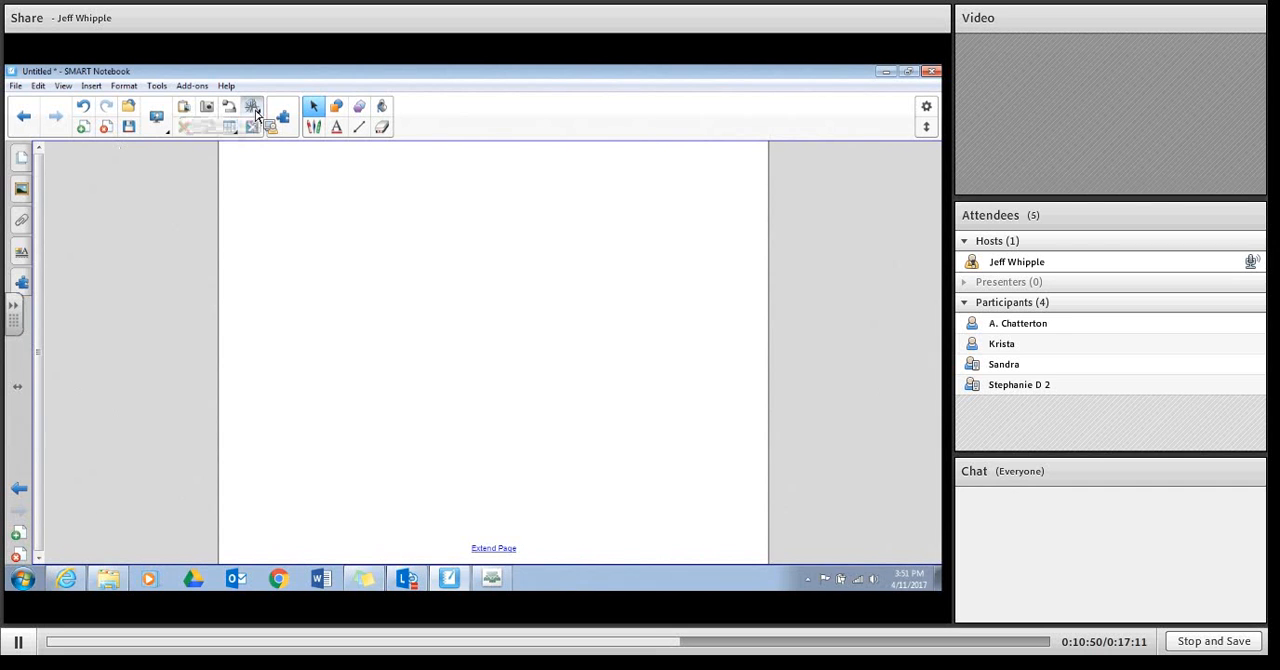
click(181, 148)
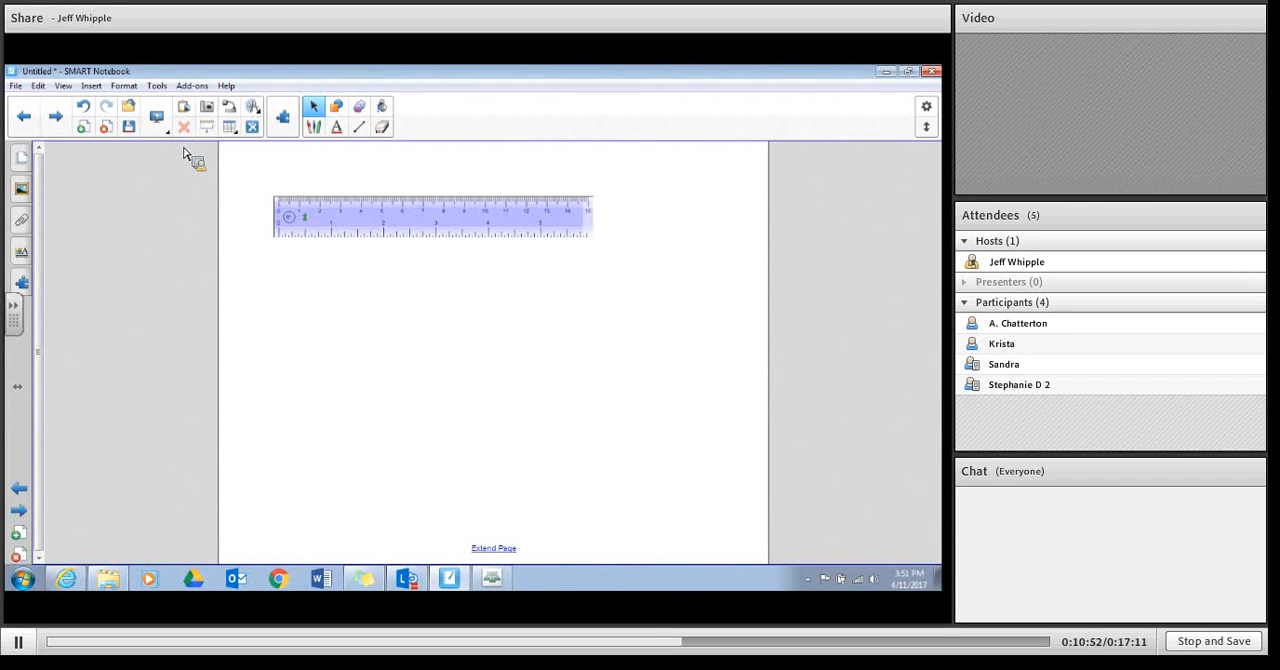
drag(366, 234, 400, 330)
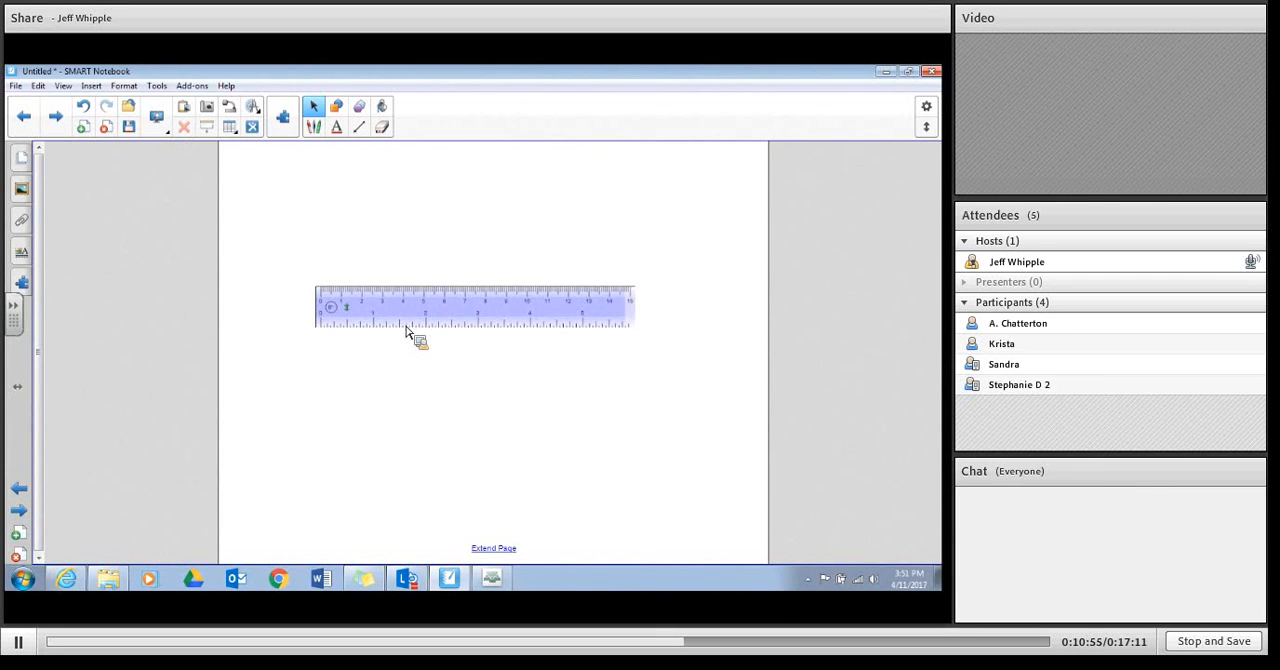
Step: Add a protractor from the measurement tools and place it below the ruler
click(254, 108)
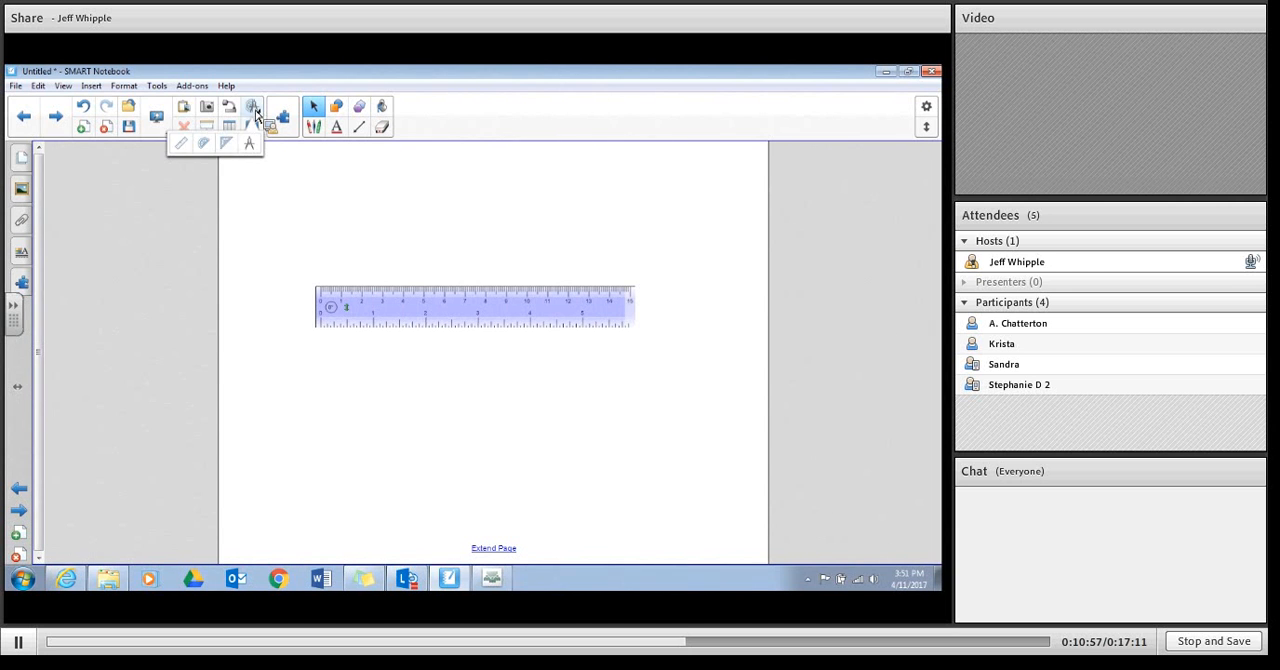
click(203, 143)
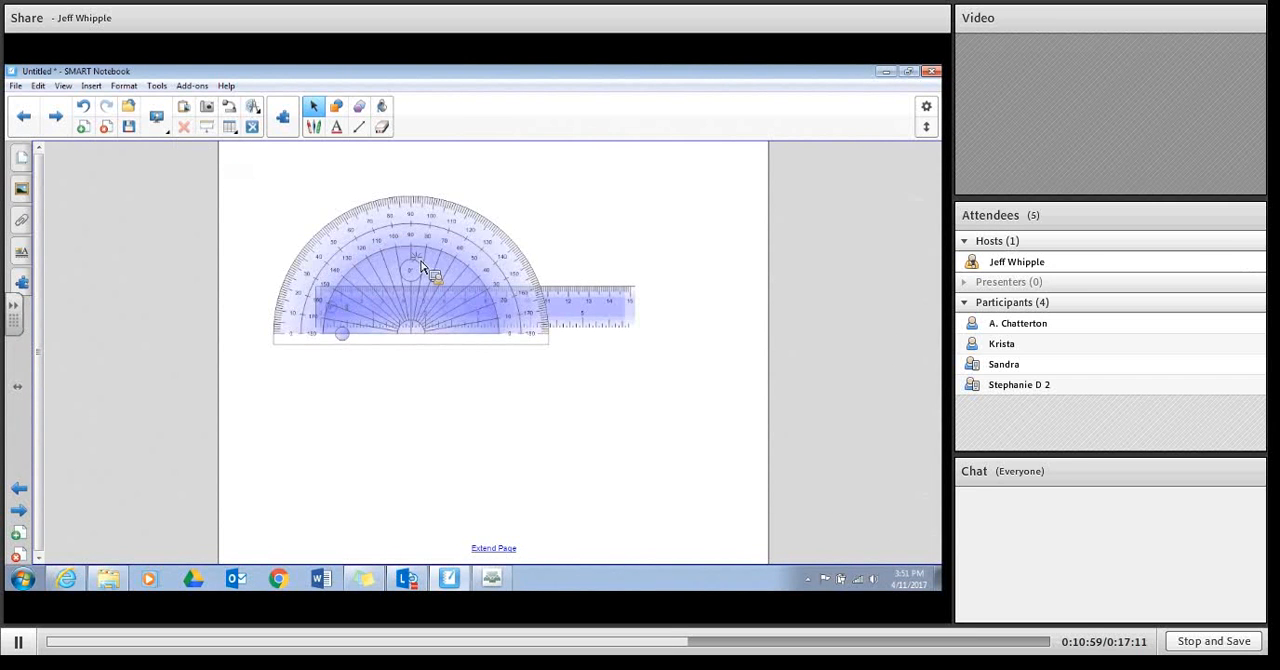
drag(420, 268, 513, 418)
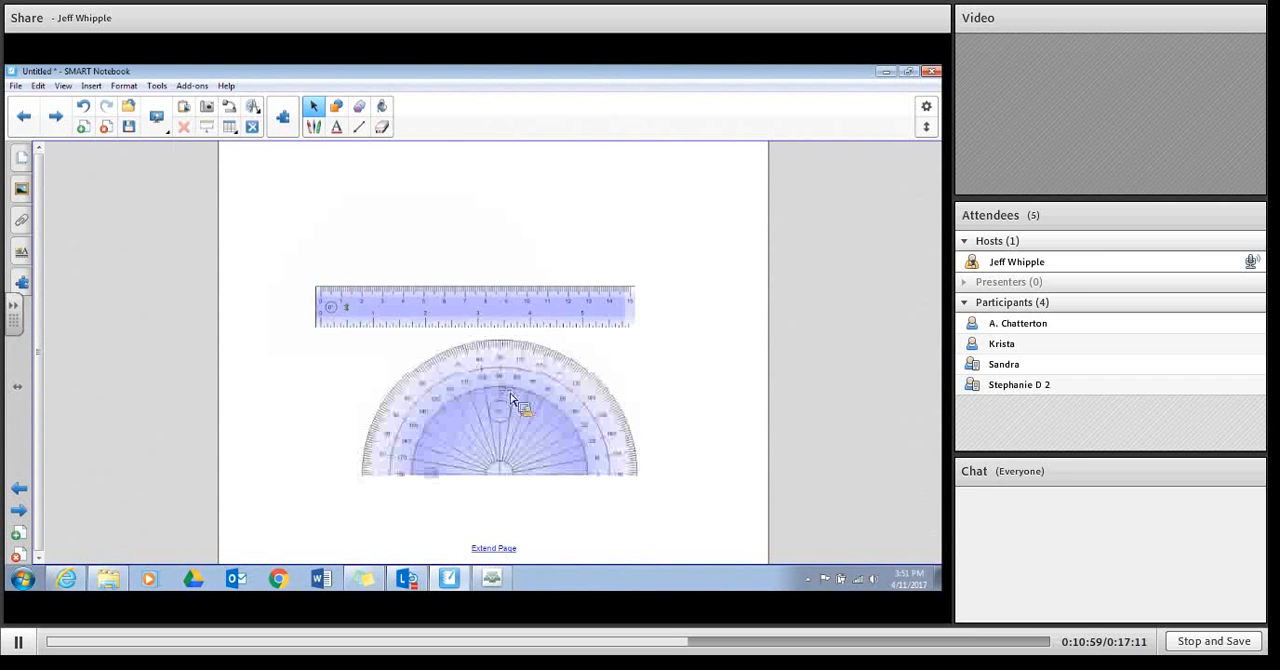
Step: Draw a straight horizontal black line above the ruler
click(359, 128)
drag(327, 228, 565, 228)
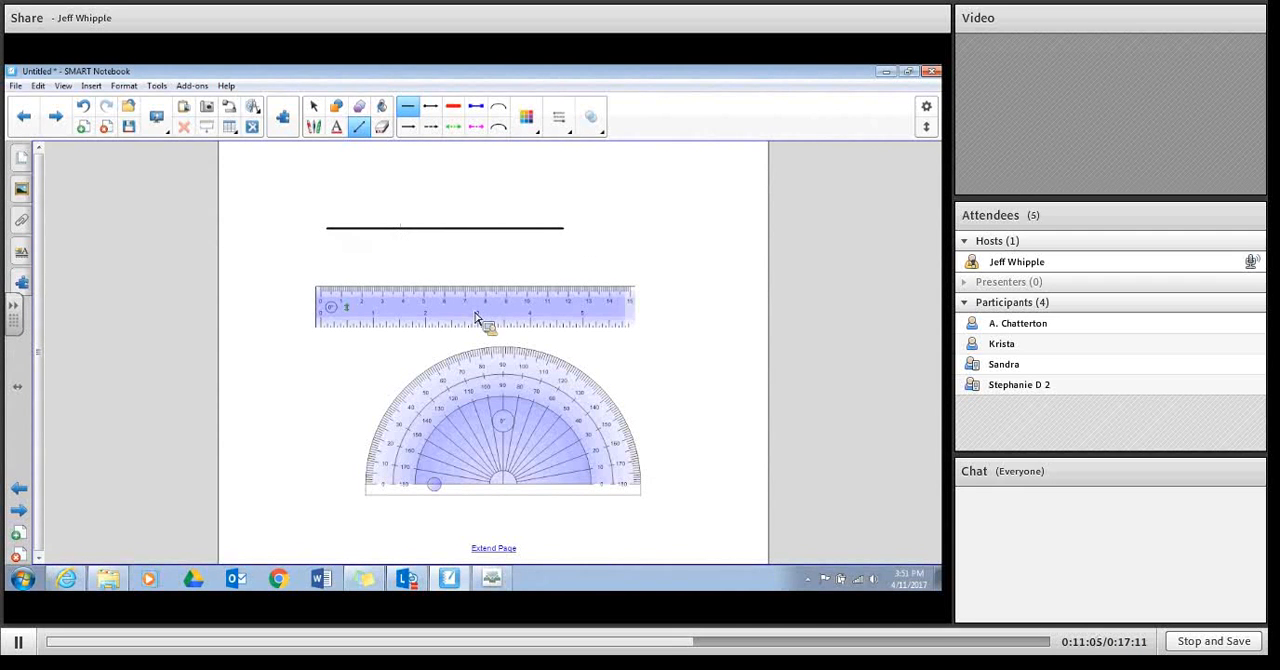
Step: Move the ruler up directly beneath the horizontal line and align its zero end with the line's left end
click(316, 108)
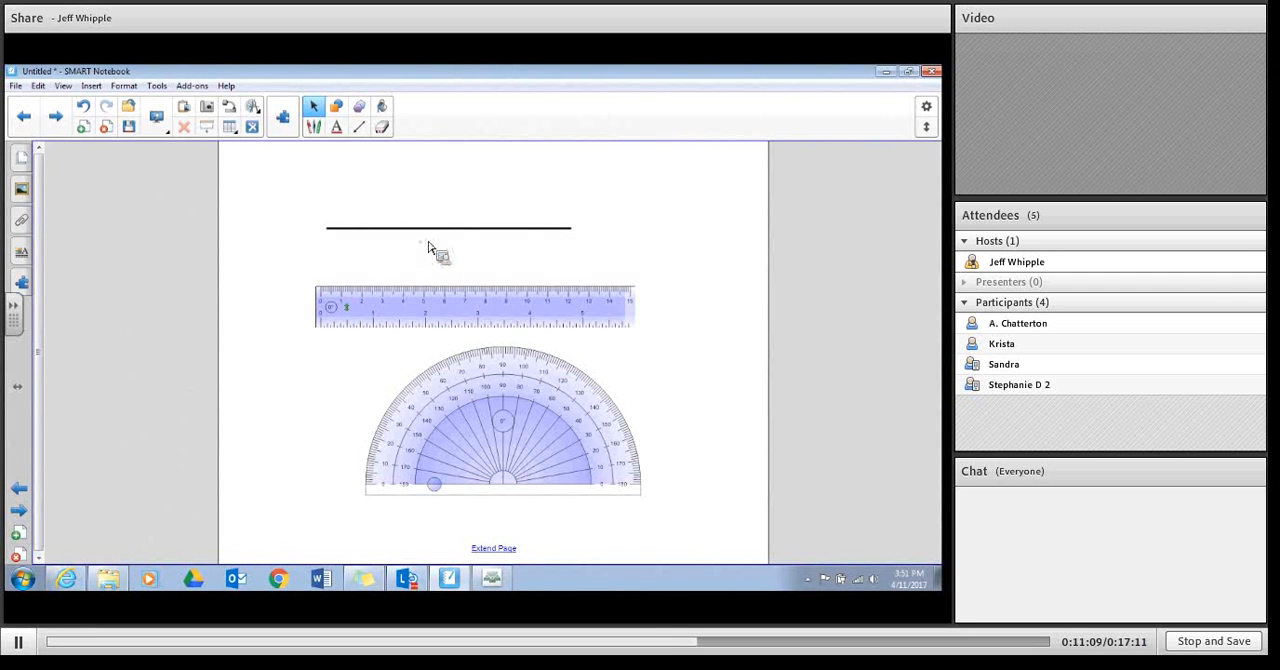
drag(426, 303, 432, 246)
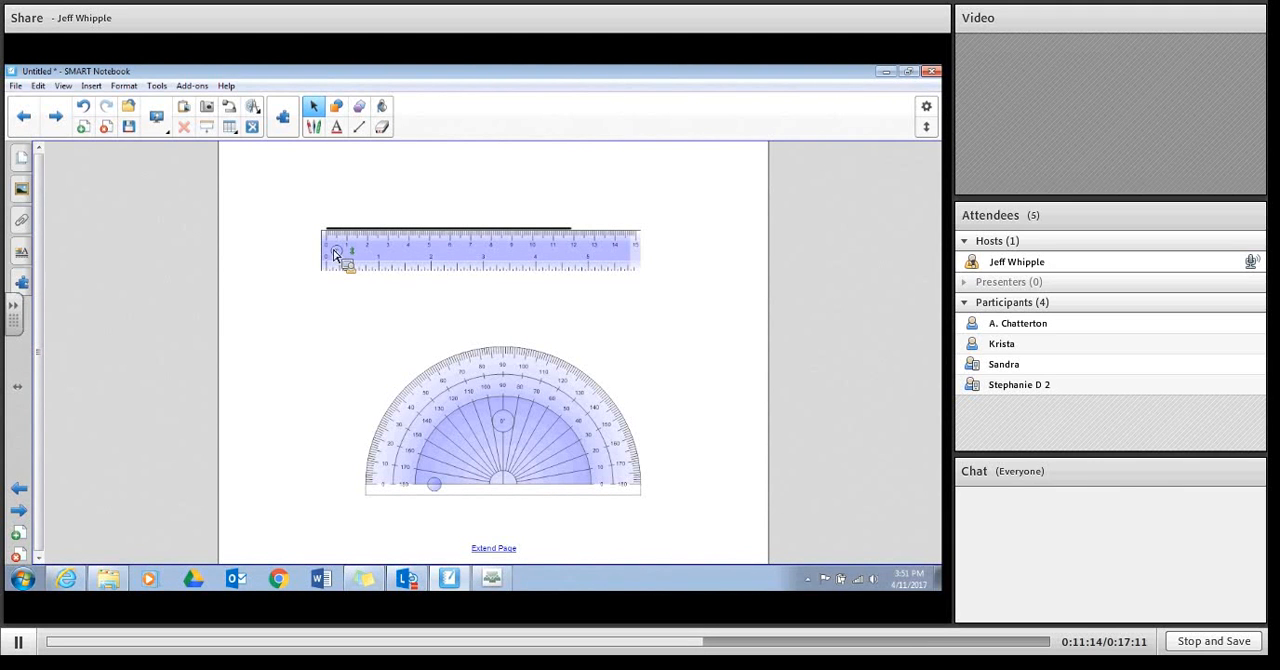
drag(335, 256, 356, 257)
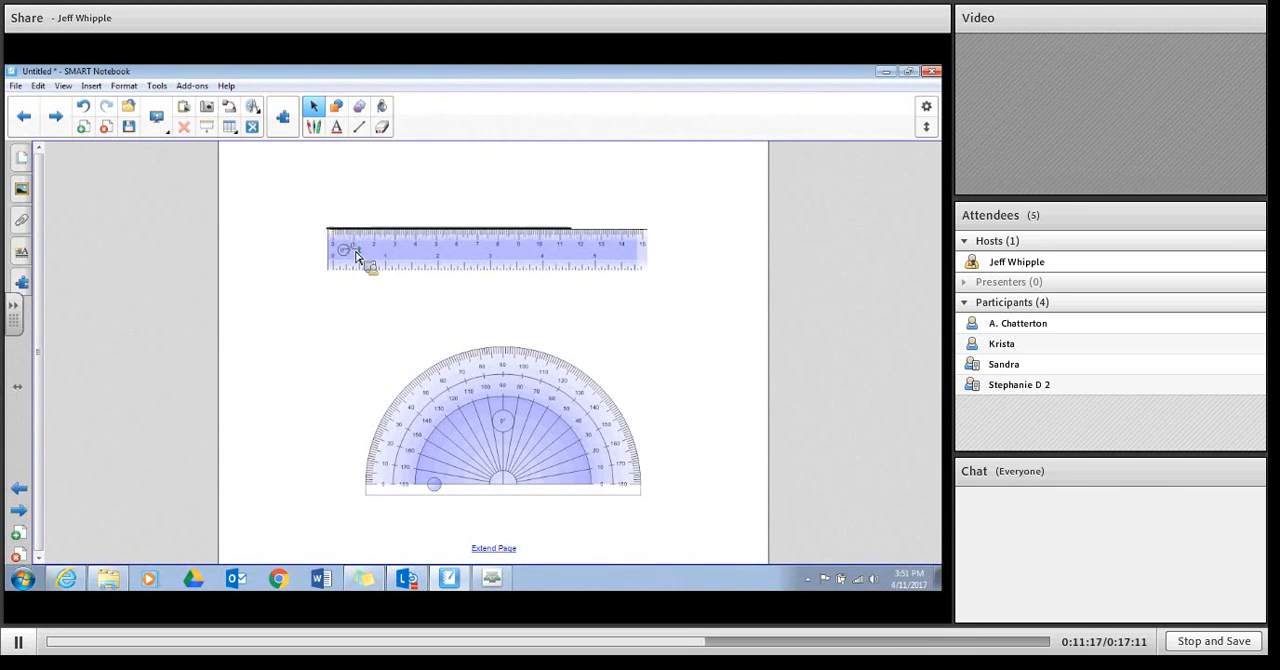
Step: Draw a straight black diagonal line from the horizontal line's left end down to the protractor
click(358, 127)
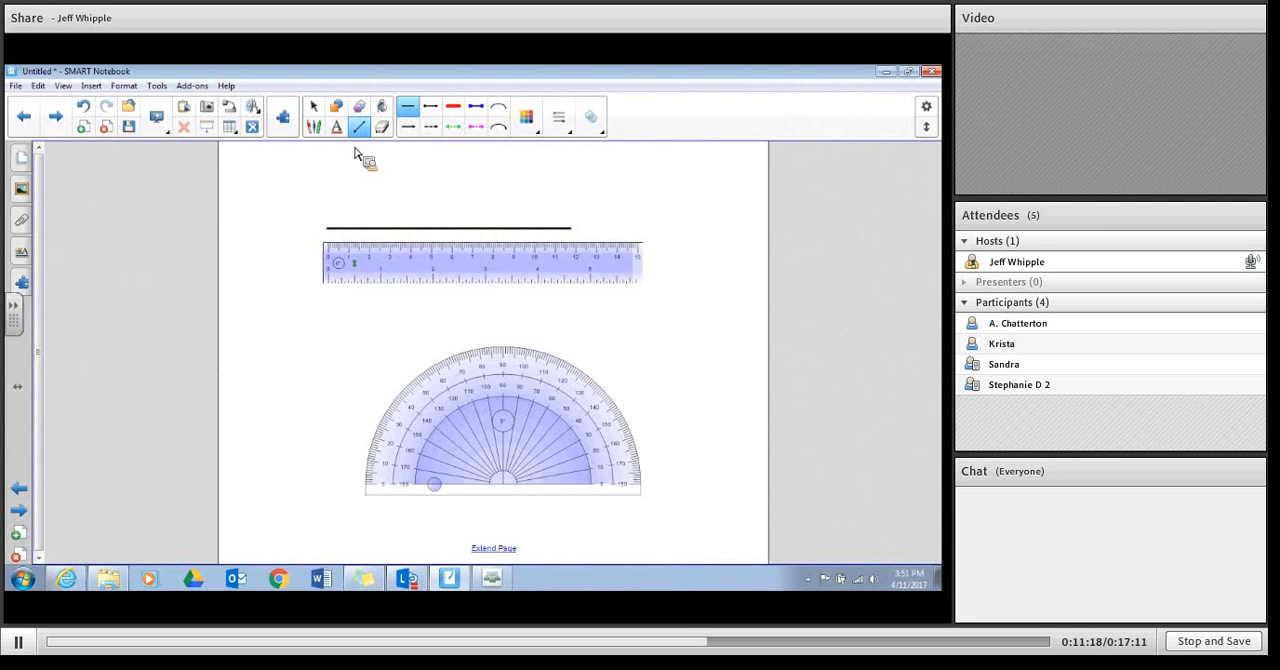
drag(330, 234, 475, 405)
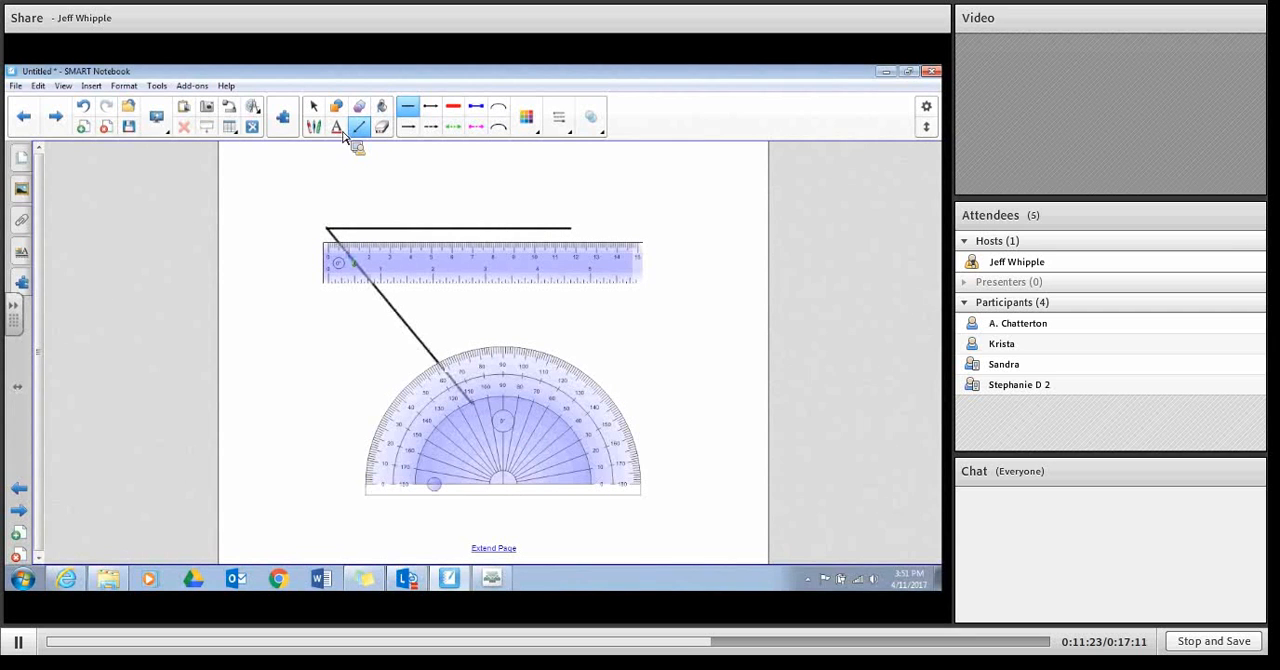
Step: Enlarge the protractor and move it up over the ruler and the two lines
click(311, 108)
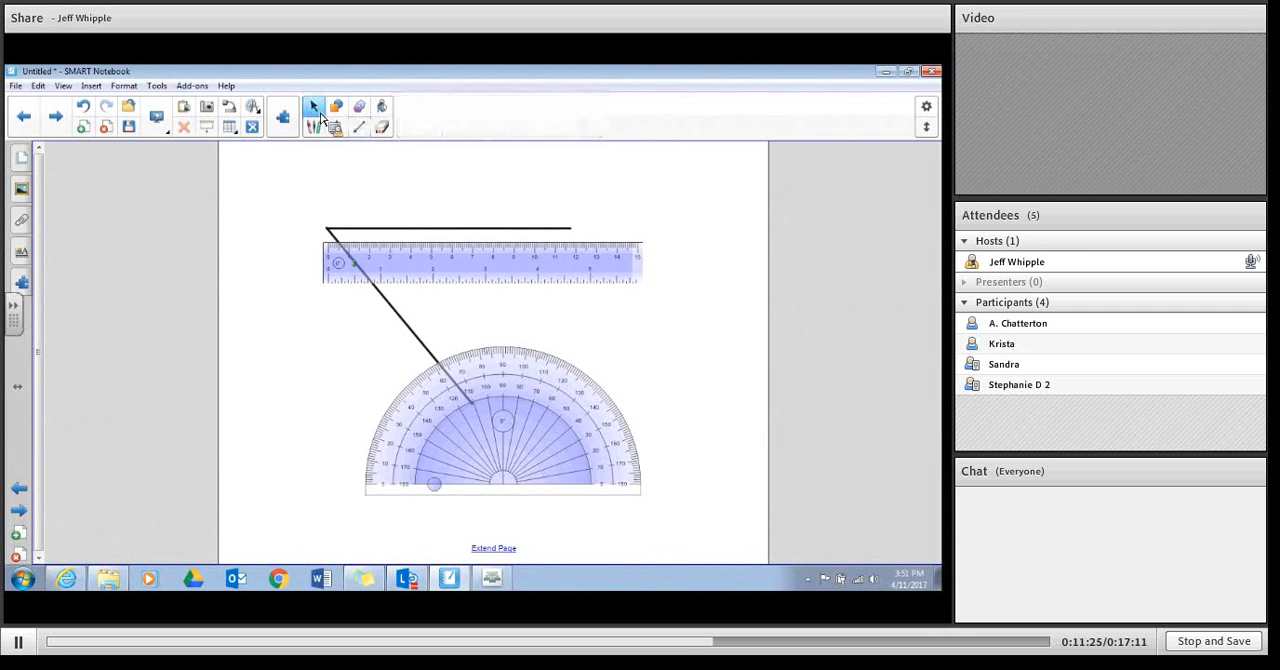
drag(486, 406, 583, 397)
drag(526, 426, 535, 322)
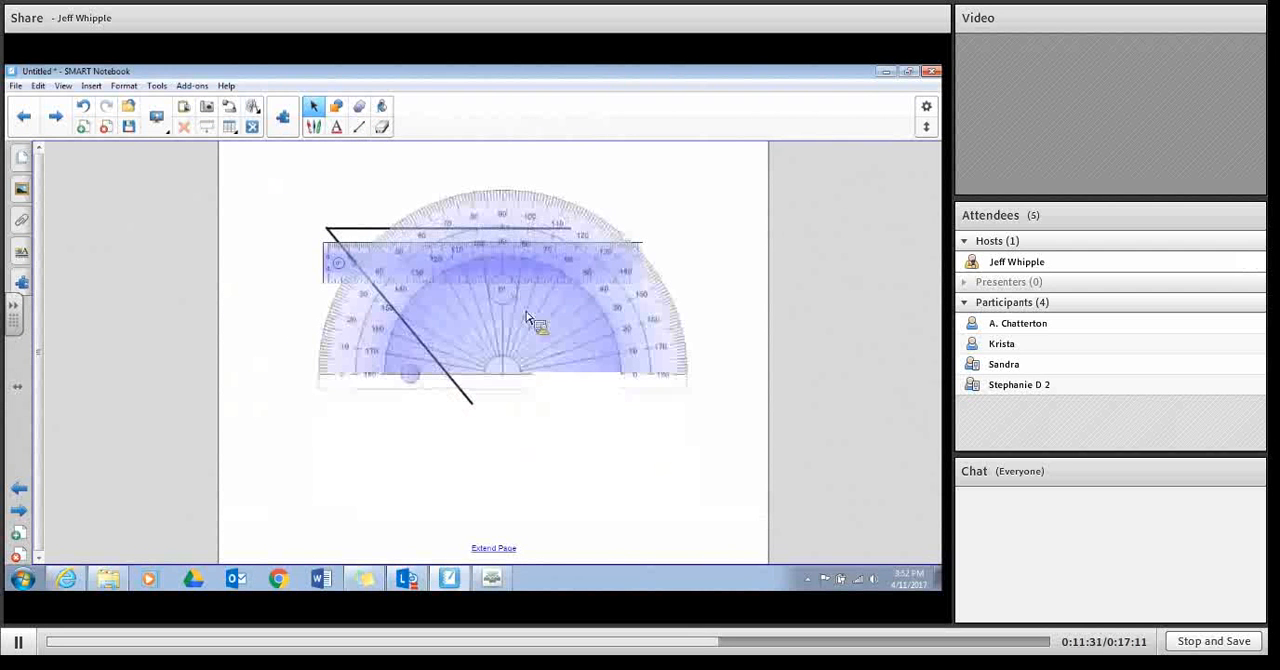
Step: Add the triangular Geodreieck protractor from the measurement tools and place it below the semicircular protractor
click(252, 127)
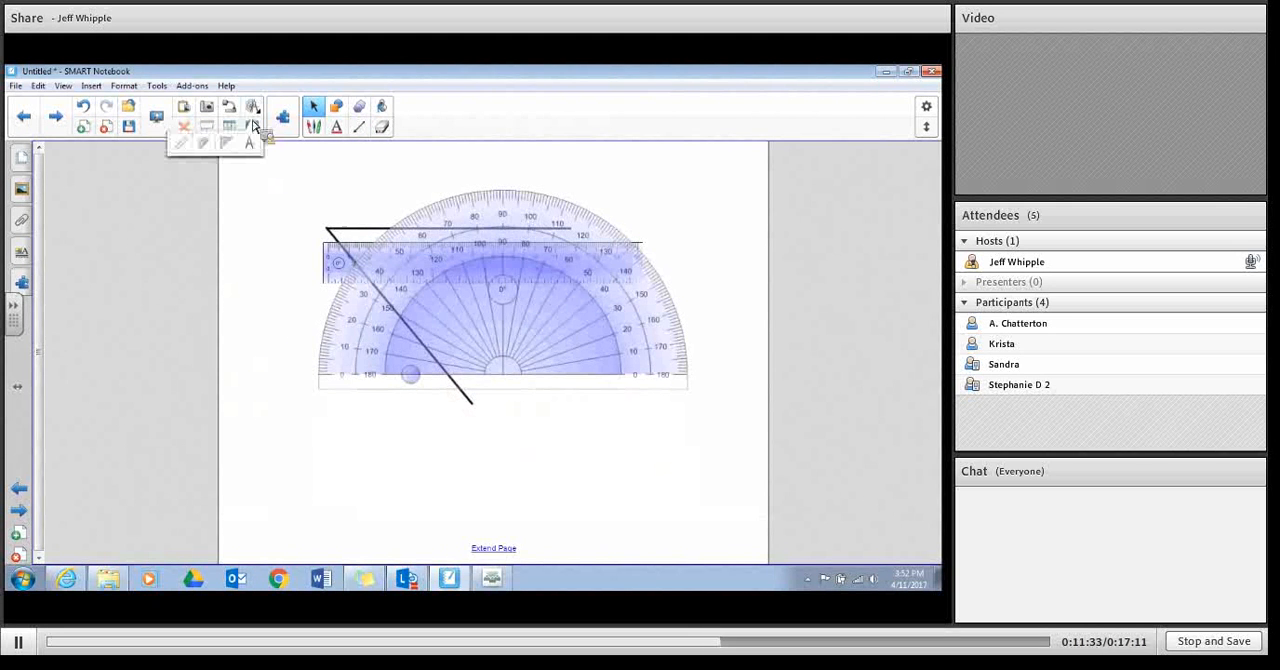
click(224, 156)
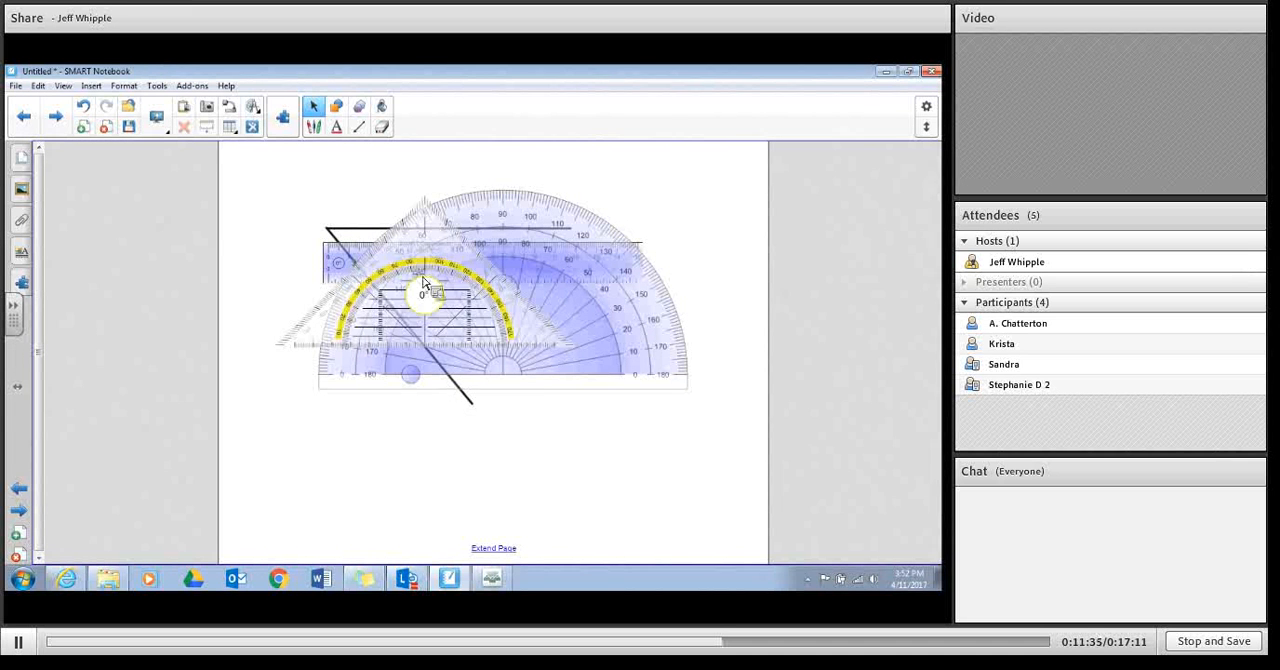
drag(423, 292, 586, 456)
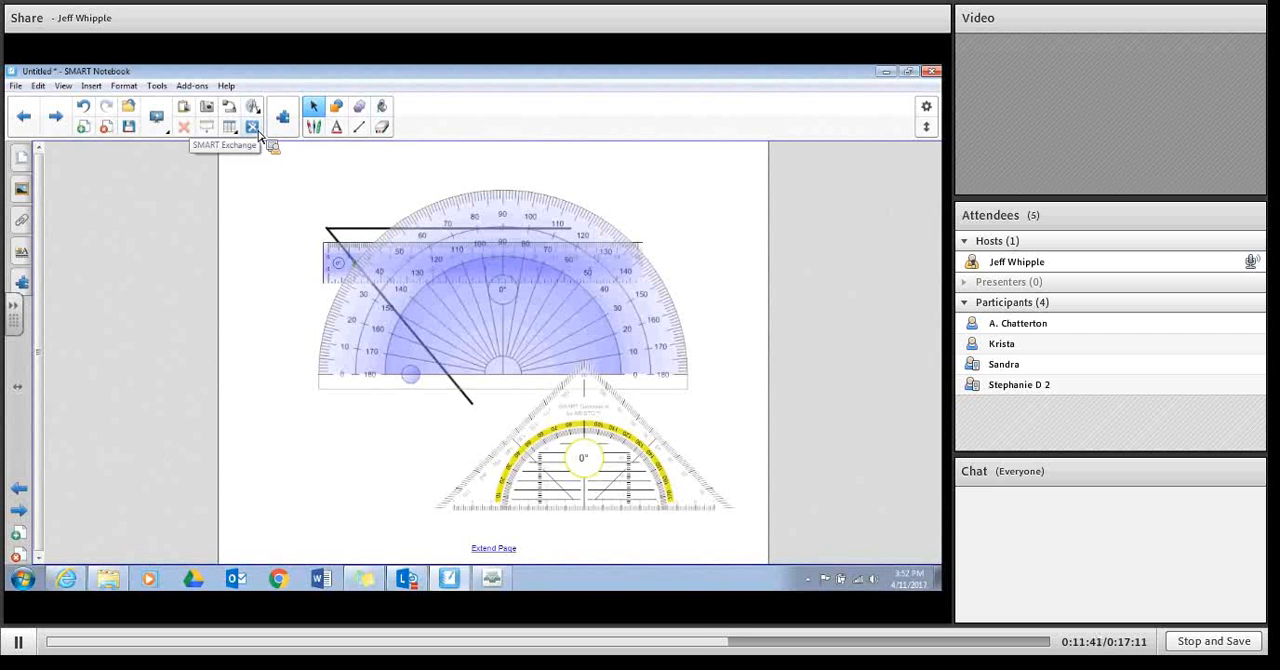
Step: Add a new blank page and draw a black and a red squiggle on it with the Crayon
click(313, 128)
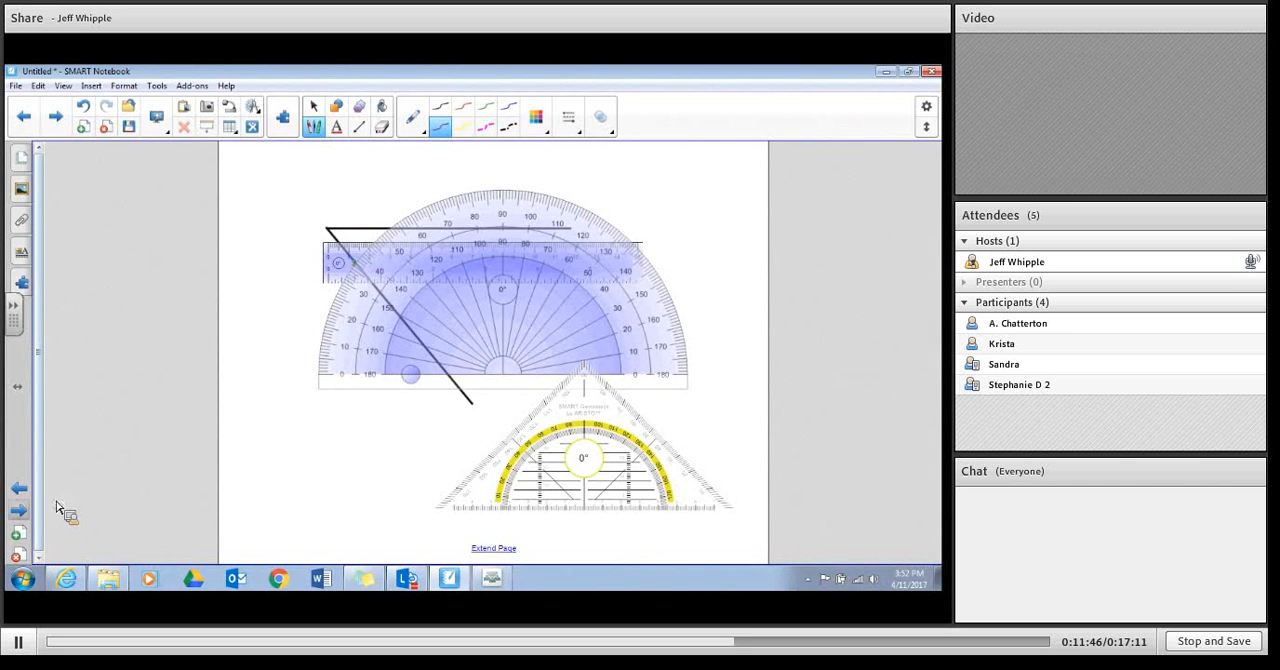
click(18, 532)
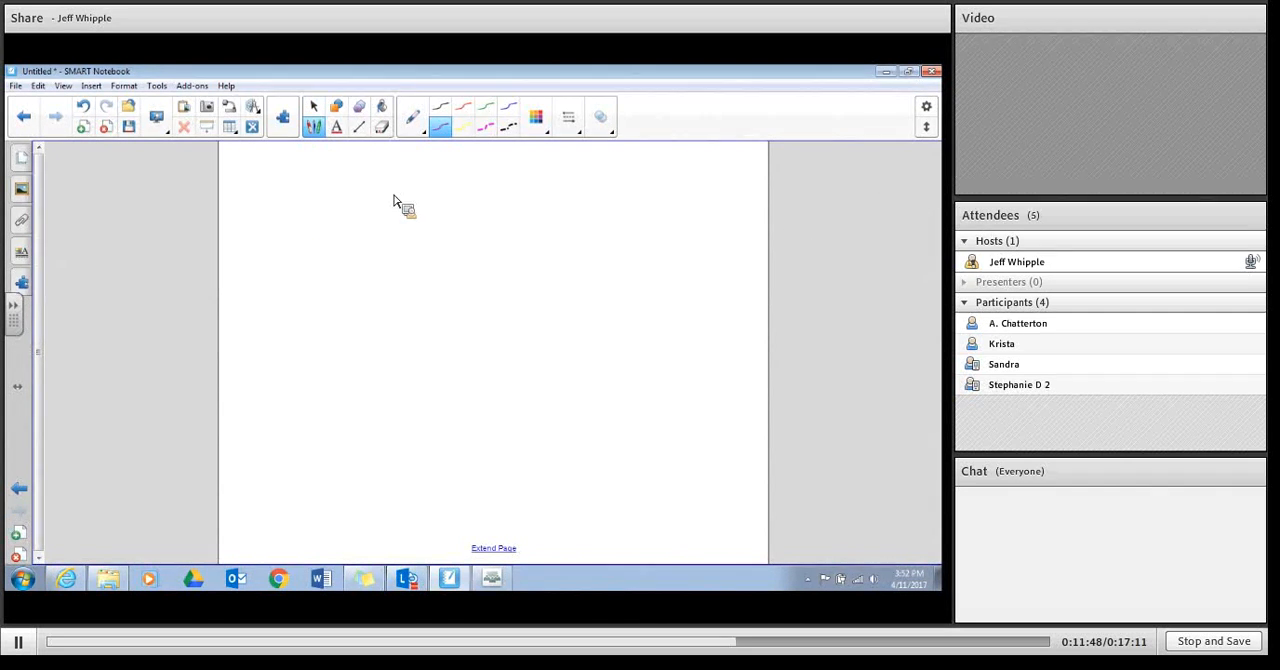
click(421, 131)
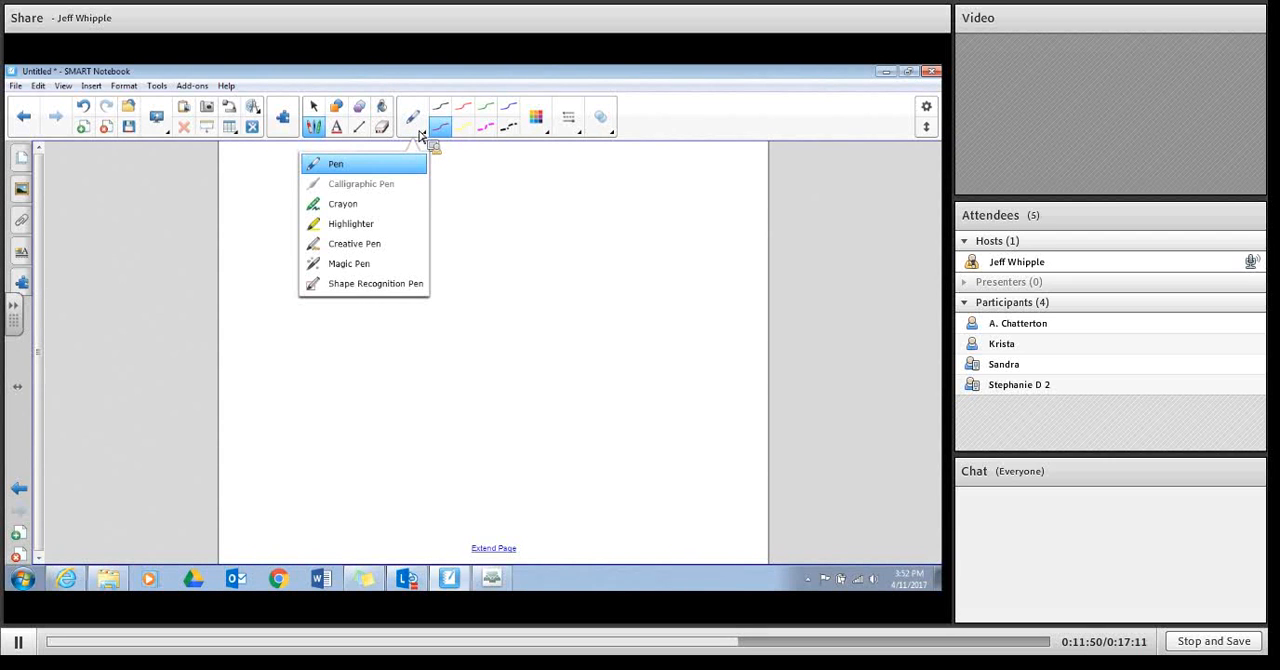
click(358, 221)
drag(352, 212, 547, 343)
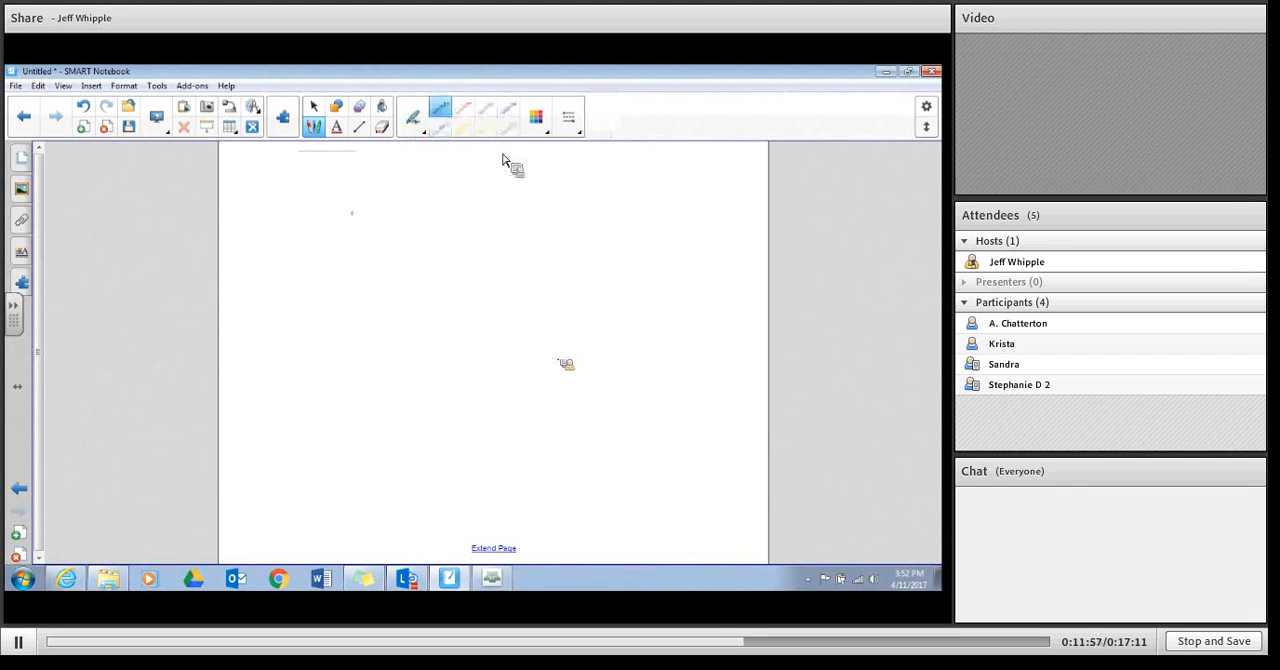
click(463, 108)
mouse_move(449, 270)
mouse_down()
mouse_move(457, 258)
mouse_move(561, 266)
mouse_move(541, 280)
mouse_up()
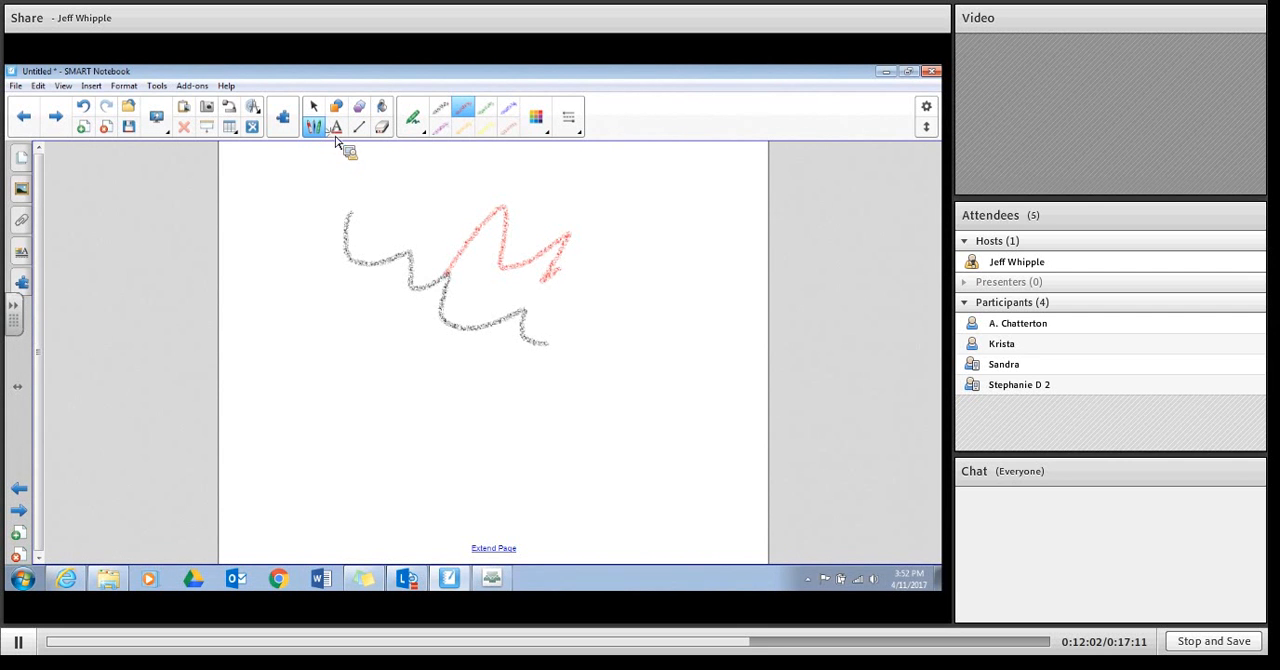
Step: Draw squiggles with the regular Pen in solid purple, solid red and dashed magenta line styles
click(416, 122)
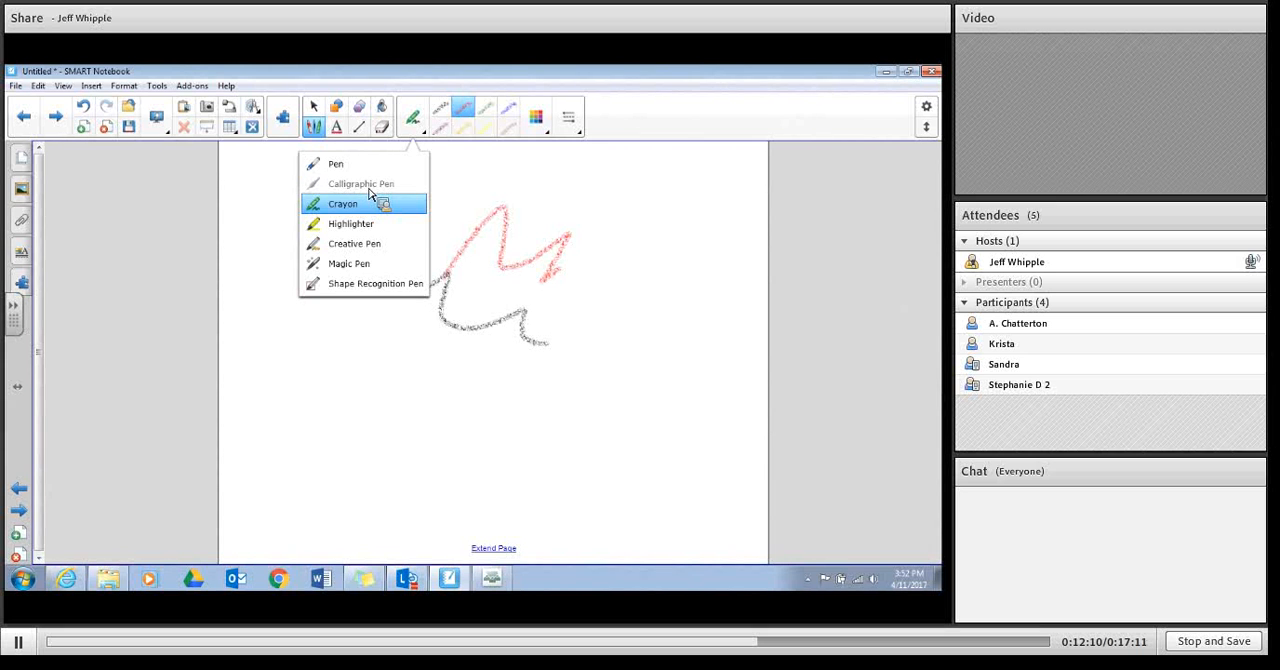
click(345, 165)
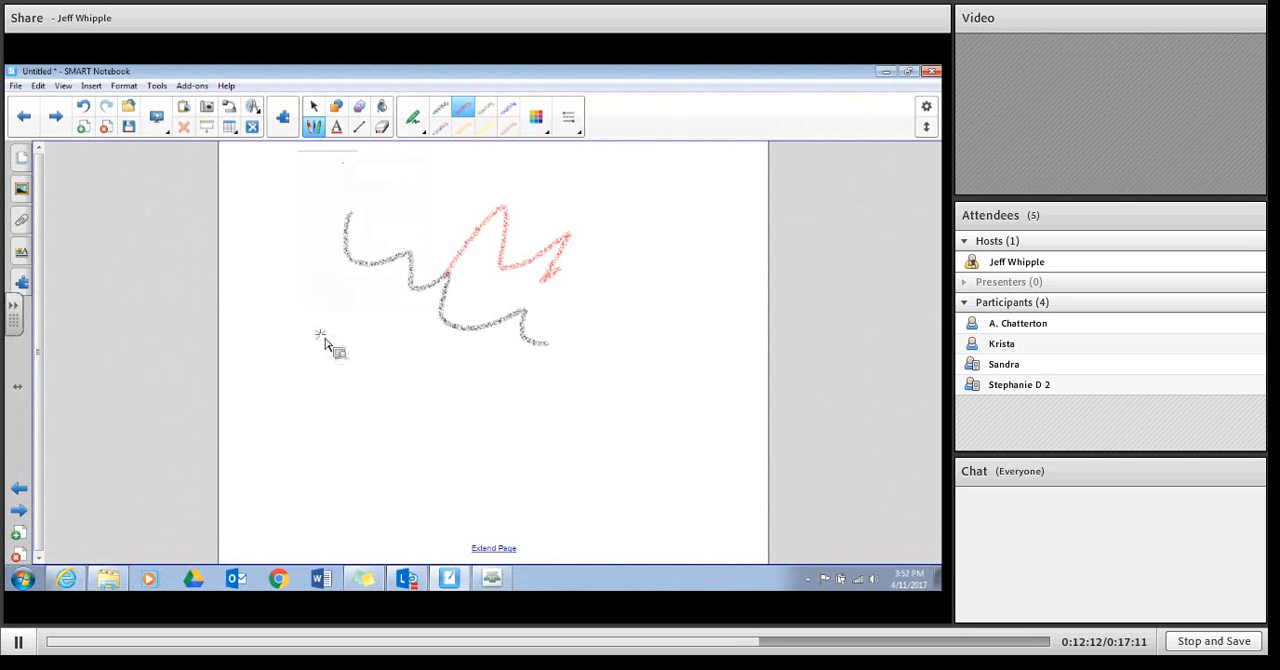
drag(320, 333, 575, 358)
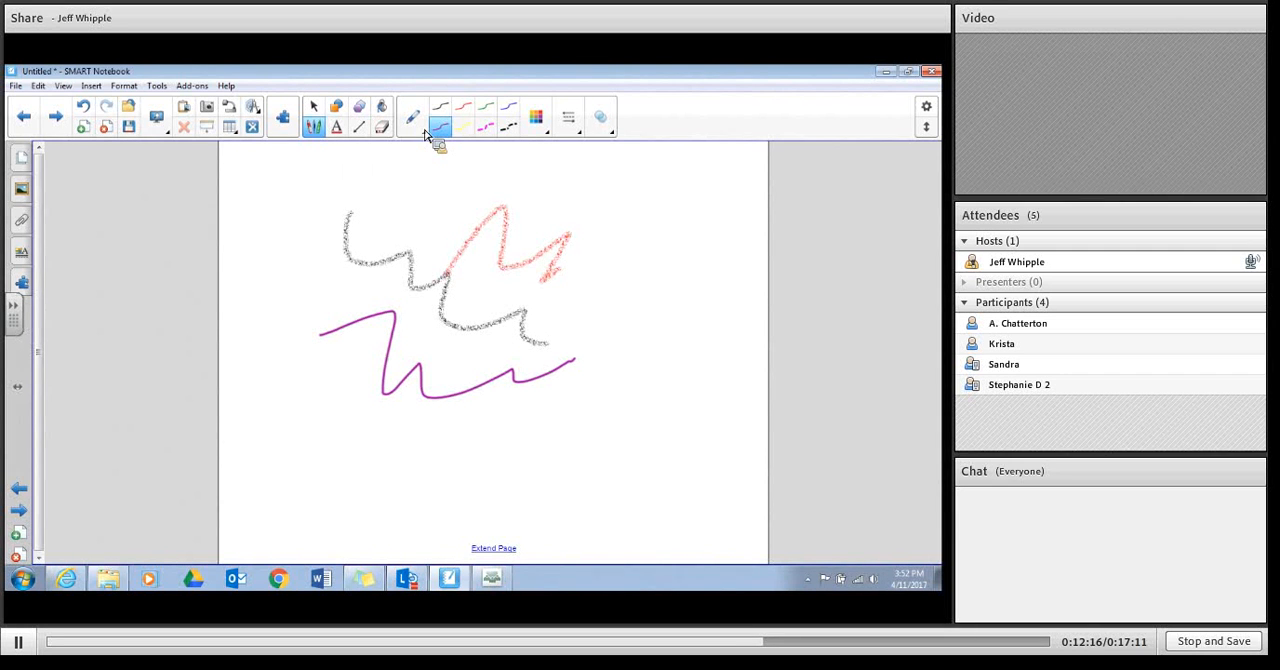
click(462, 106)
mouse_move(565, 232)
mouse_down()
mouse_move(656, 331)
mouse_move(657, 429)
mouse_move(682, 456)
mouse_up()
click(485, 127)
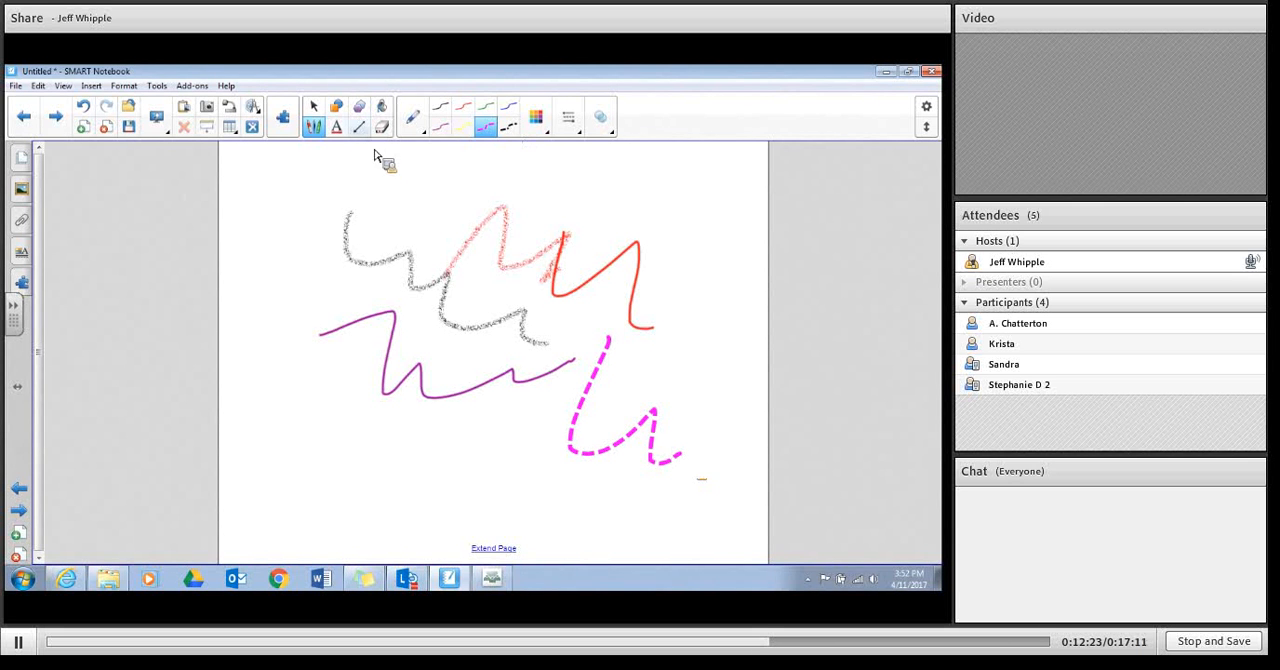
Step: Add the text "hello!" above the drawn squiggles and enlarge its text box to a font size of about 63.6
click(338, 128)
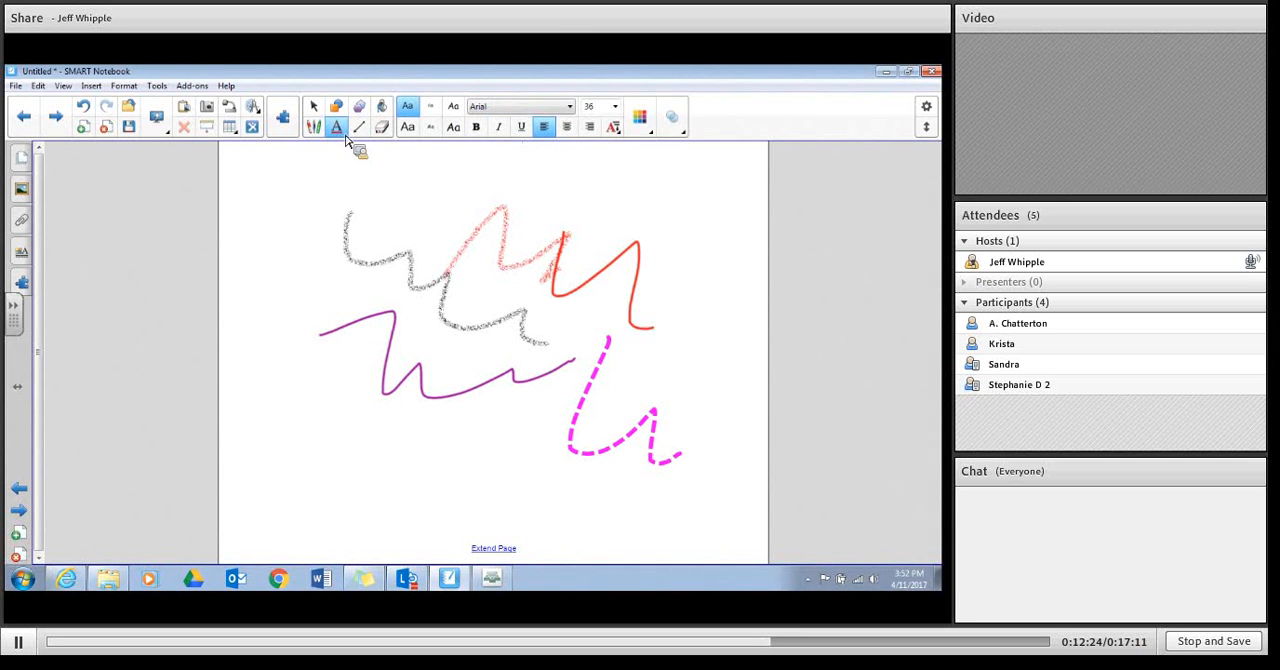
click(532, 212)
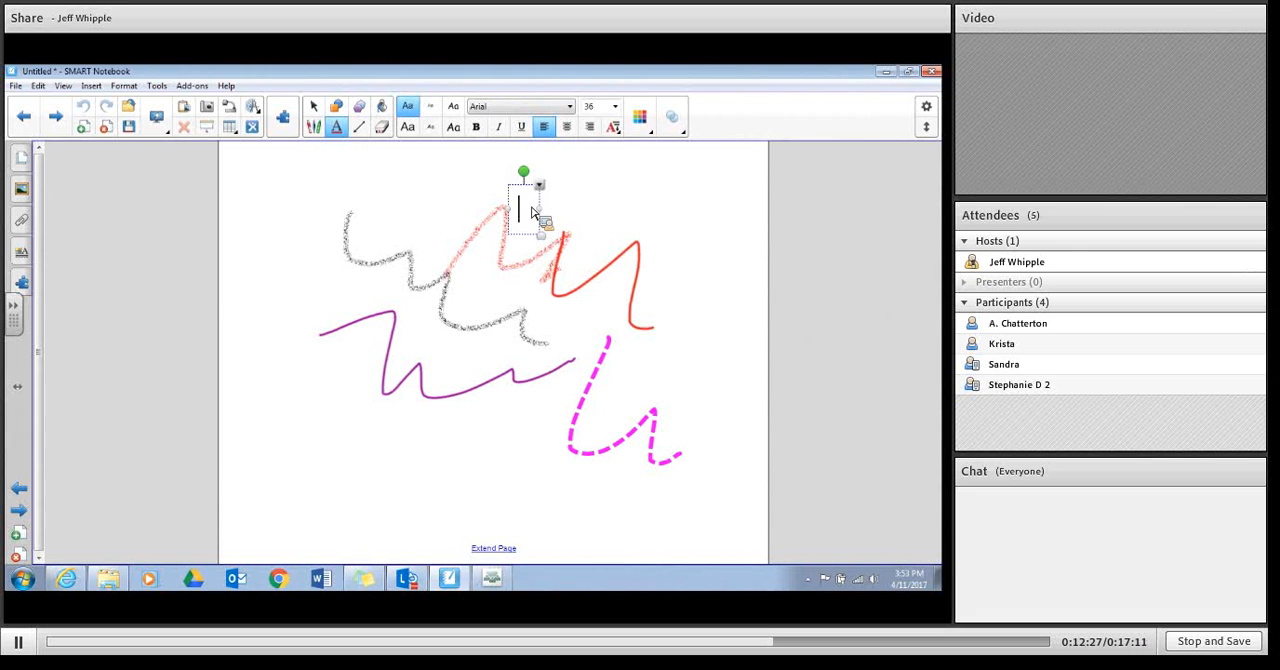
text(he)
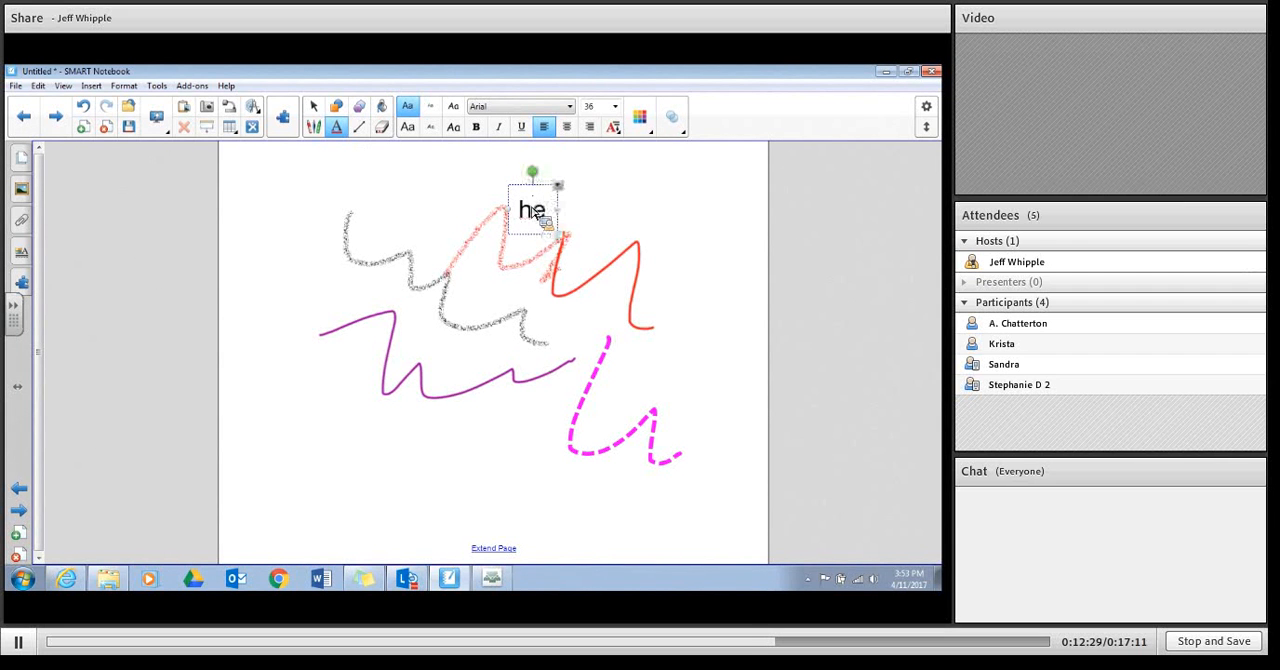
text(llo)
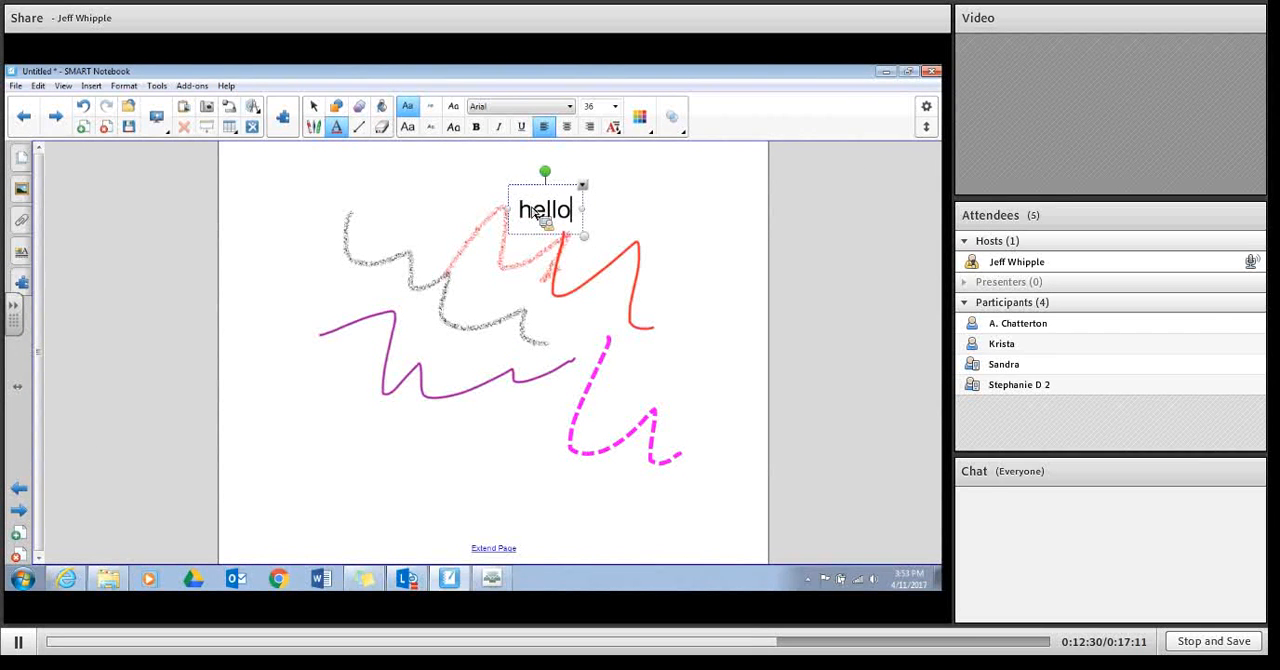
text(!)
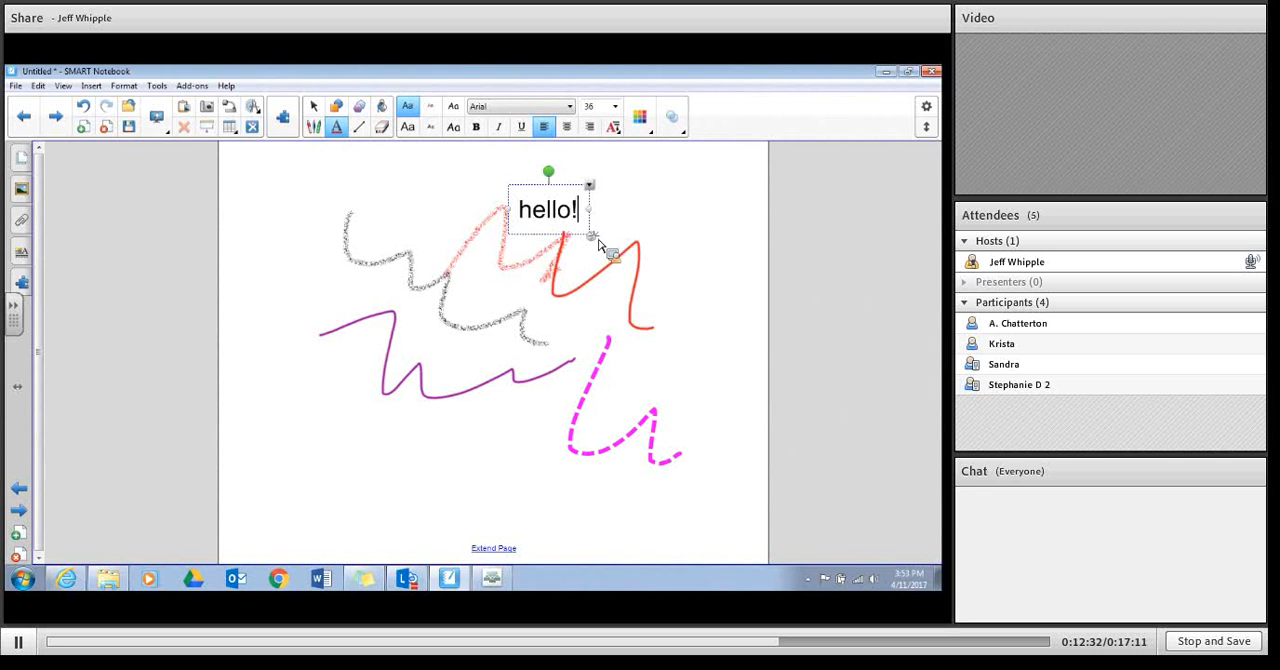
drag(591, 237, 640, 263)
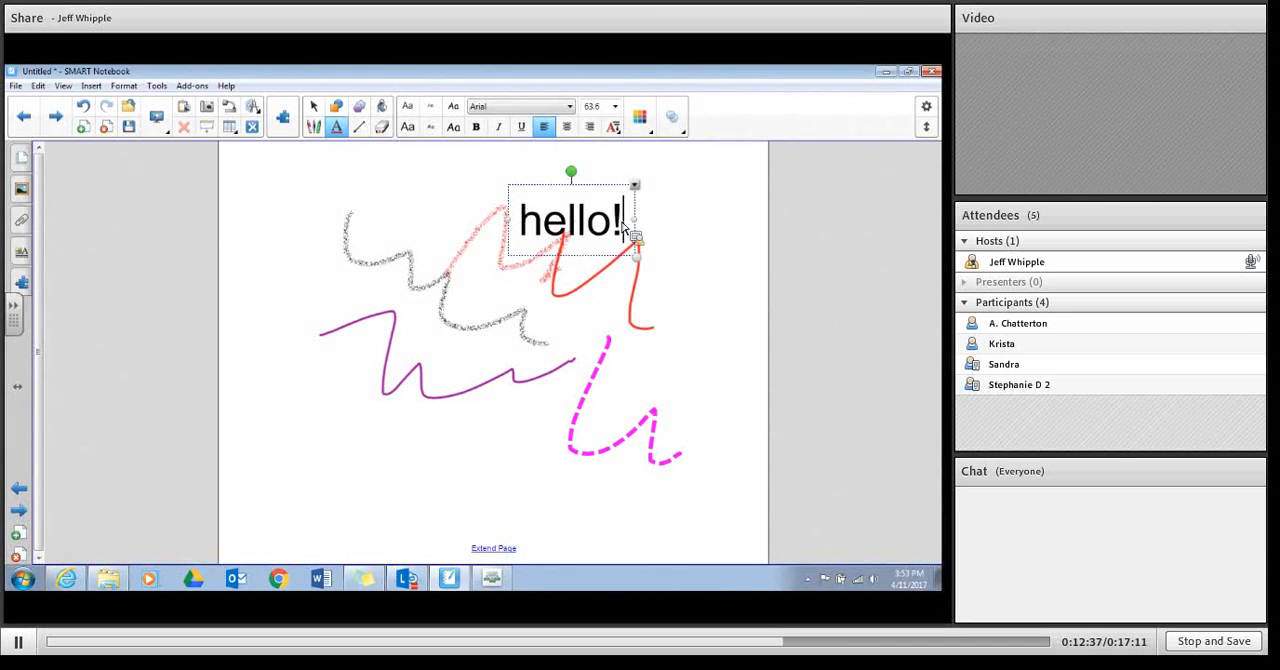
Step: Select the whole "hello!" text and set its font to Calisto MT
drag(622, 226, 516, 212)
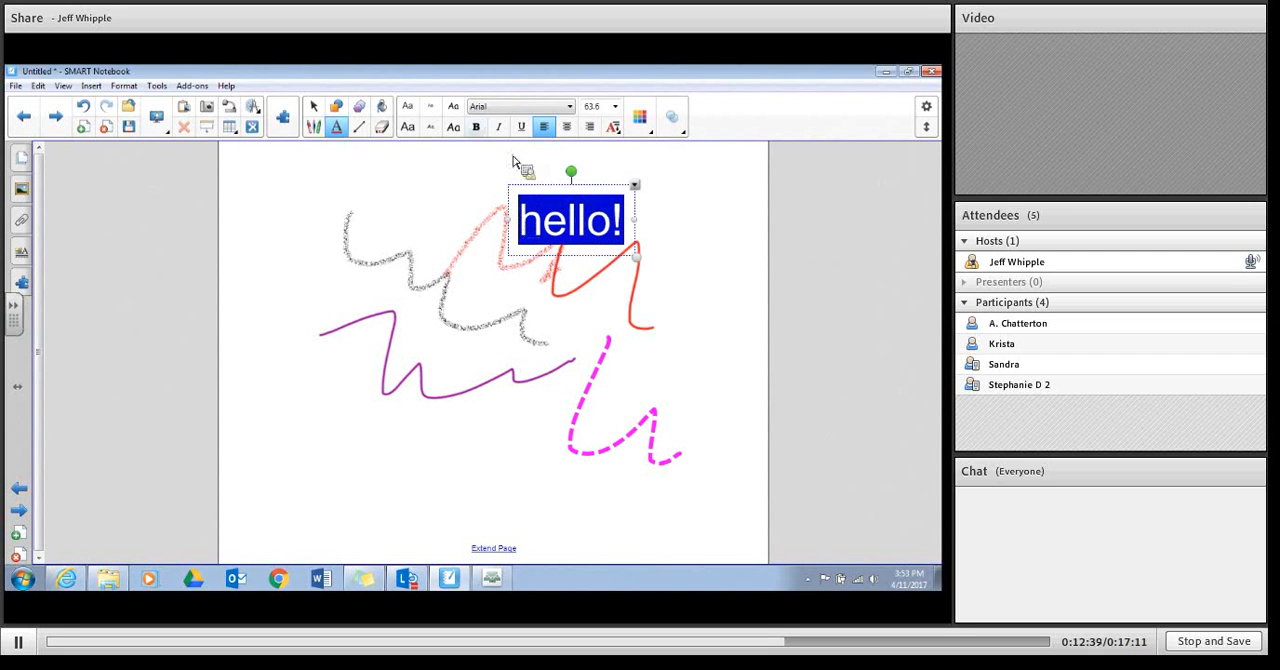
click(500, 107)
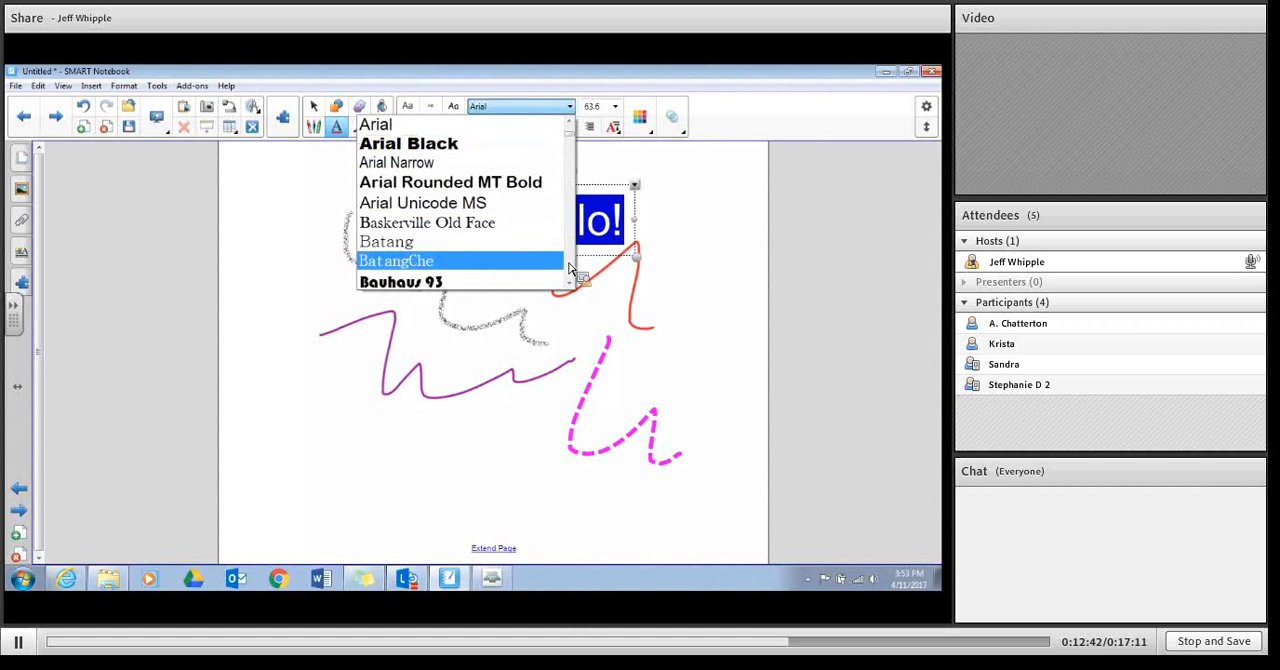
scroll(575, 268, down, 5)
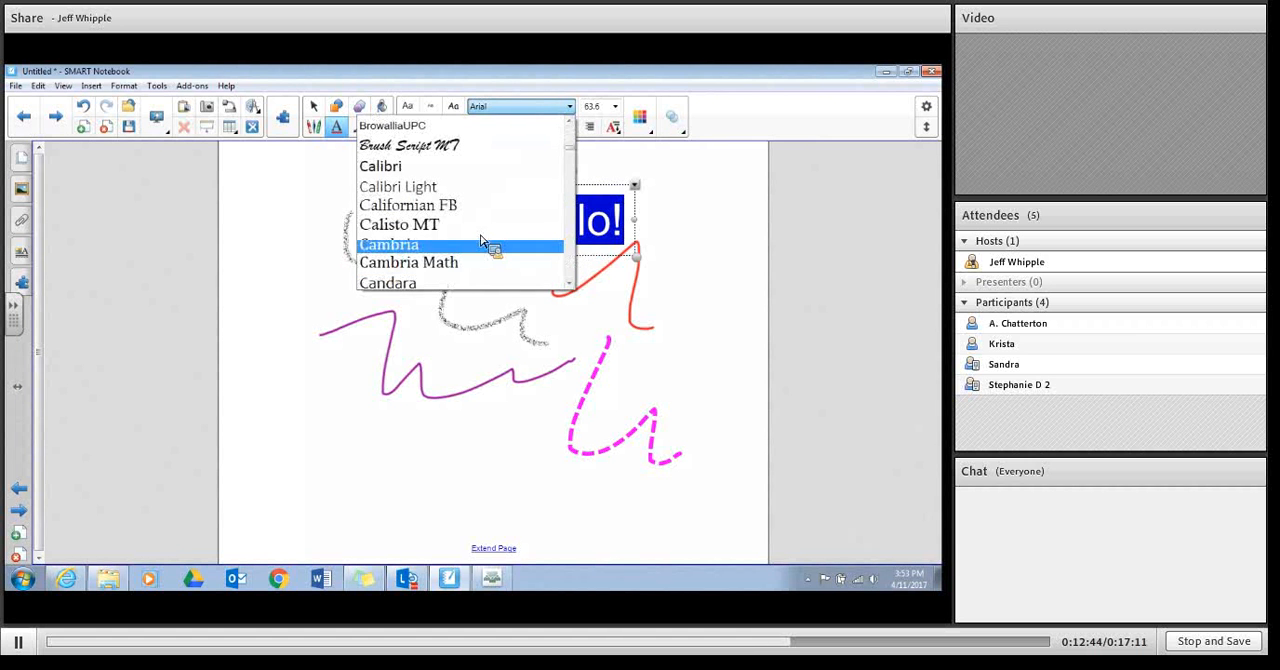
click(465, 225)
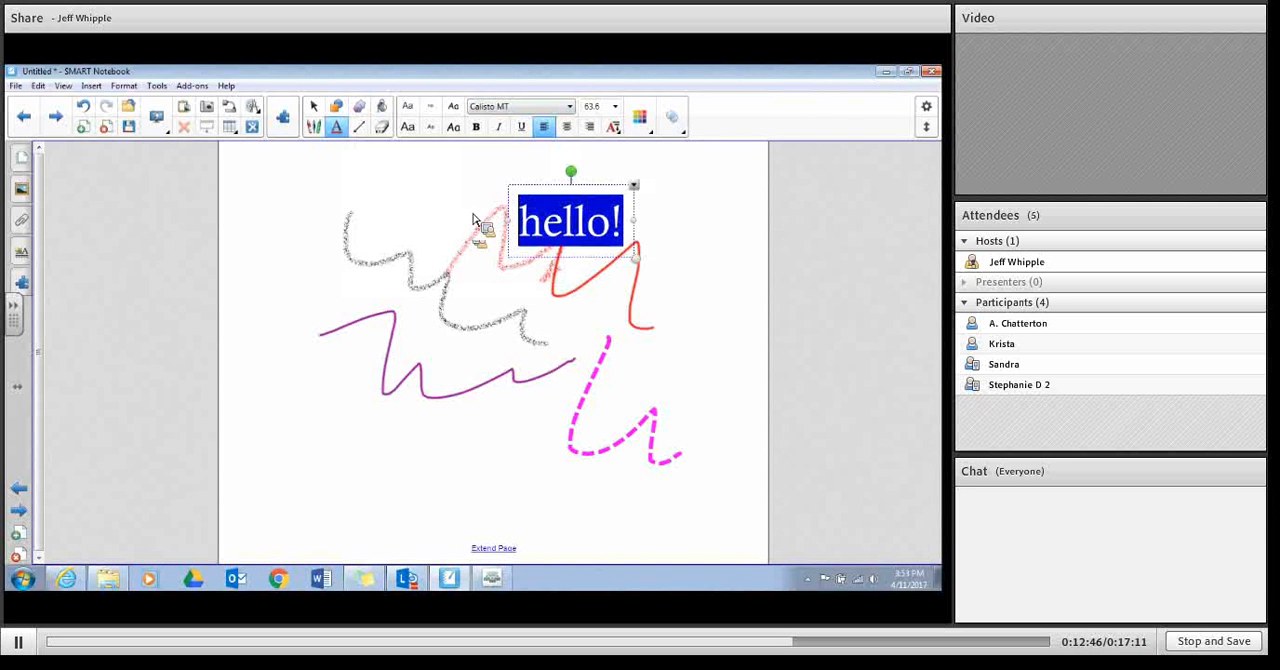
Step: Apply the preset Arial 48 text style to "hello!" and make it bold, italic and underlined
click(409, 130)
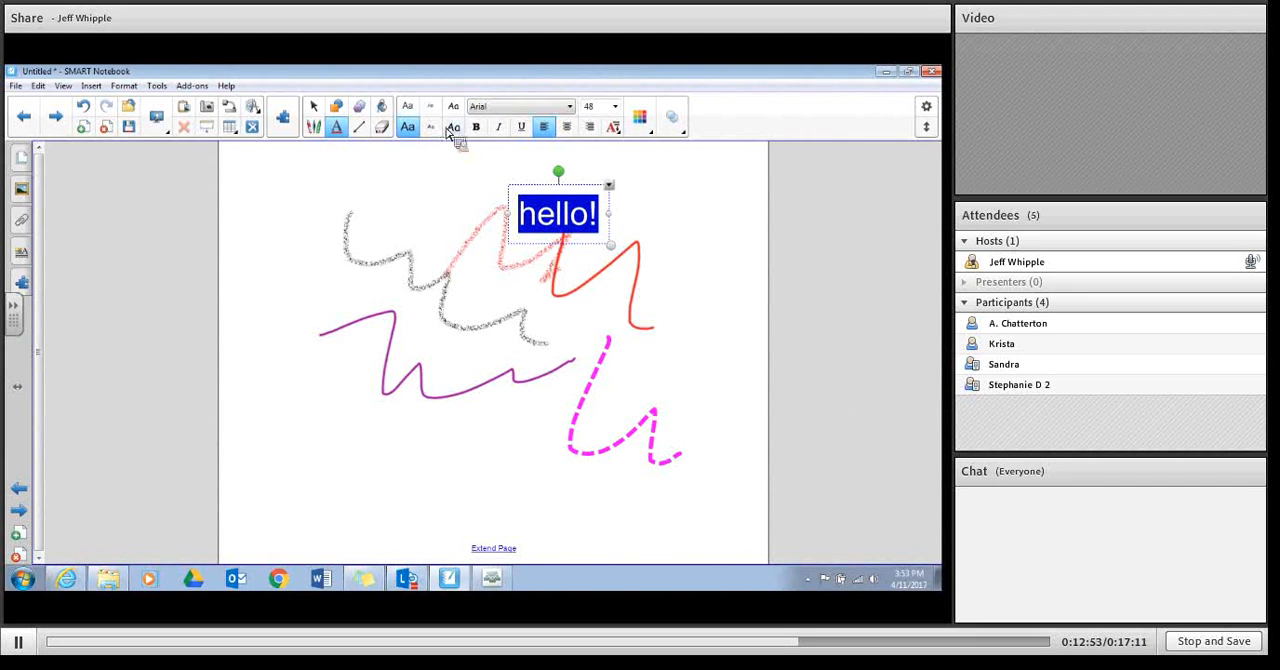
click(482, 131)
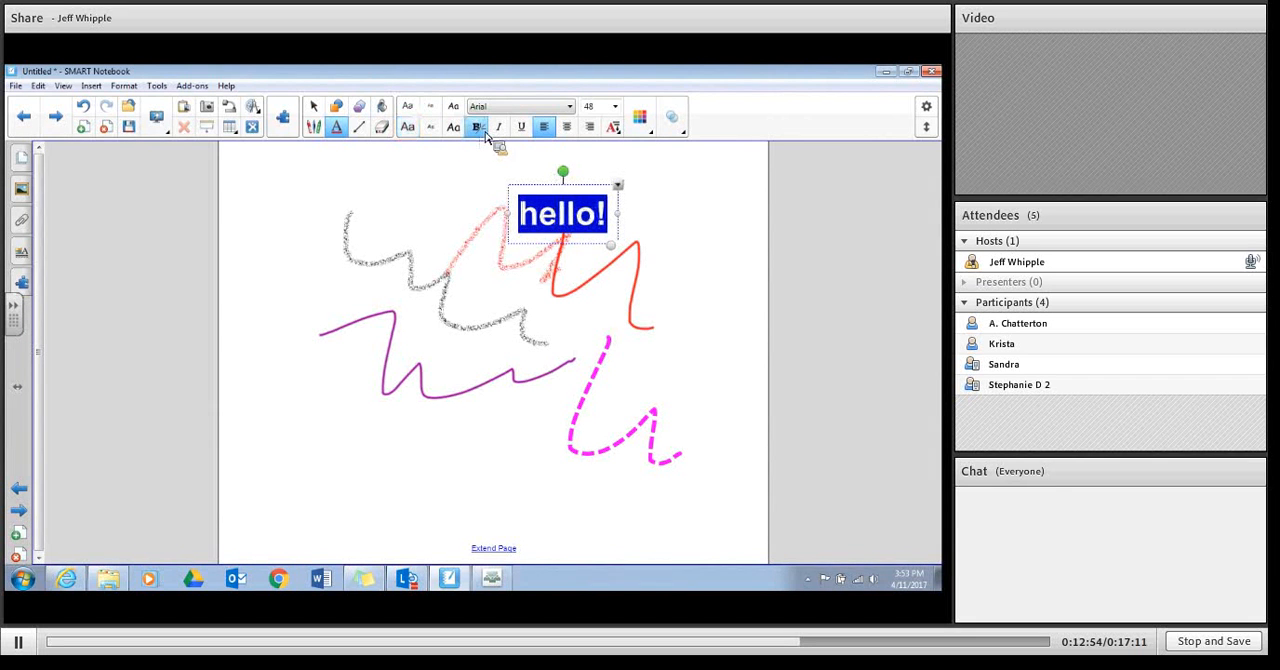
click(498, 128)
click(521, 128)
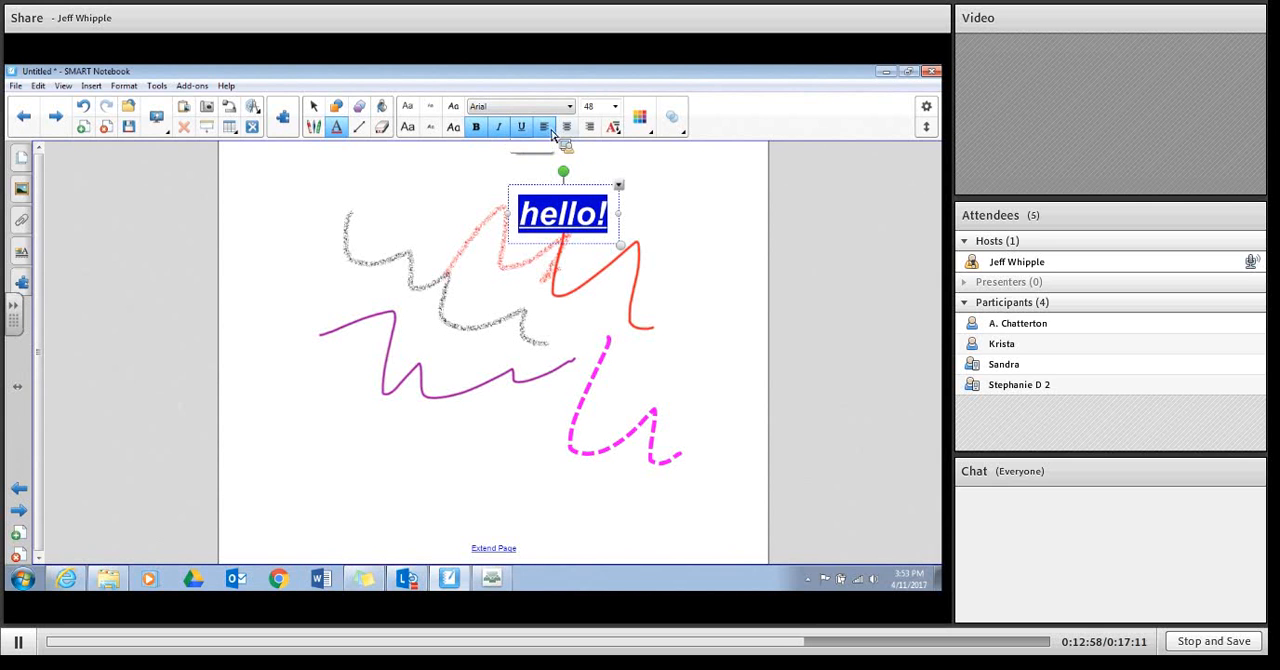
Step: Set the text colour of "hello!" to red and deselect the text
click(641, 130)
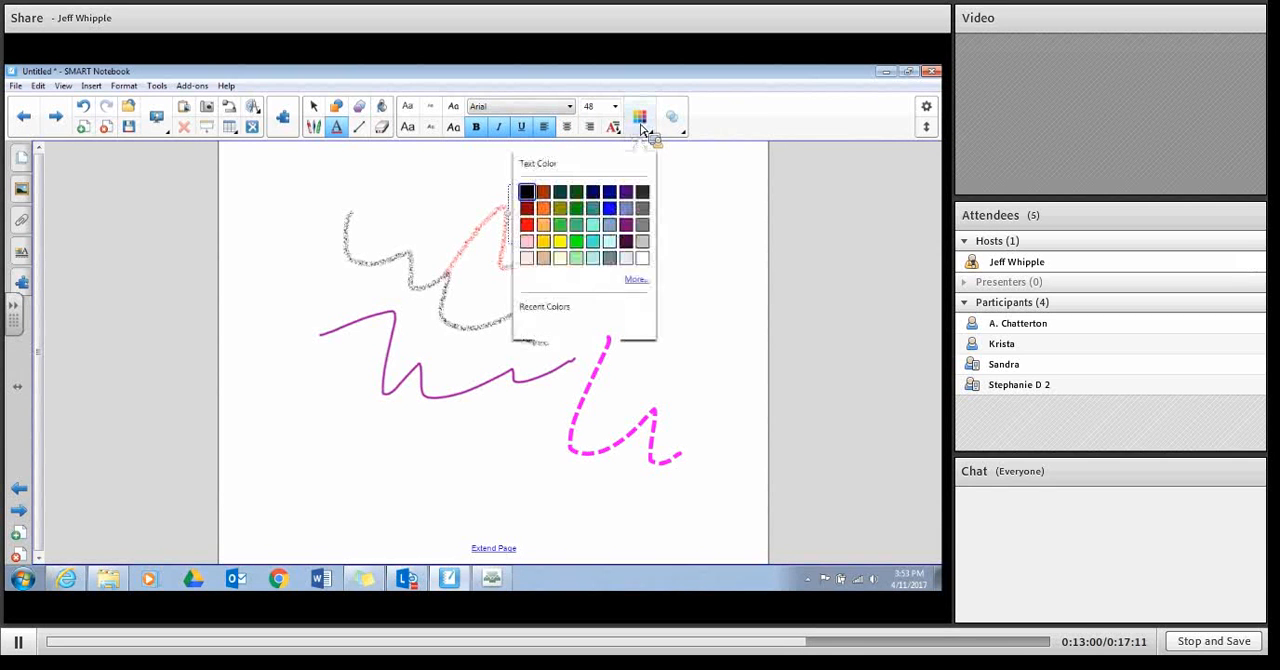
click(677, 333)
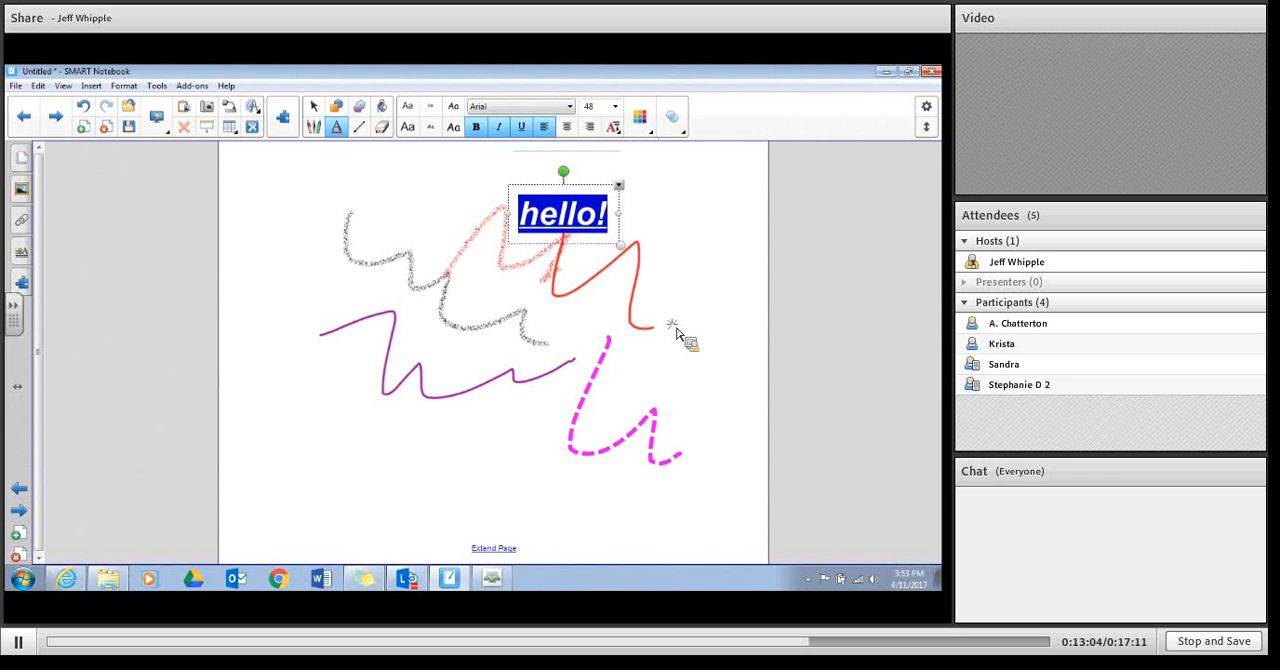
click(565, 207)
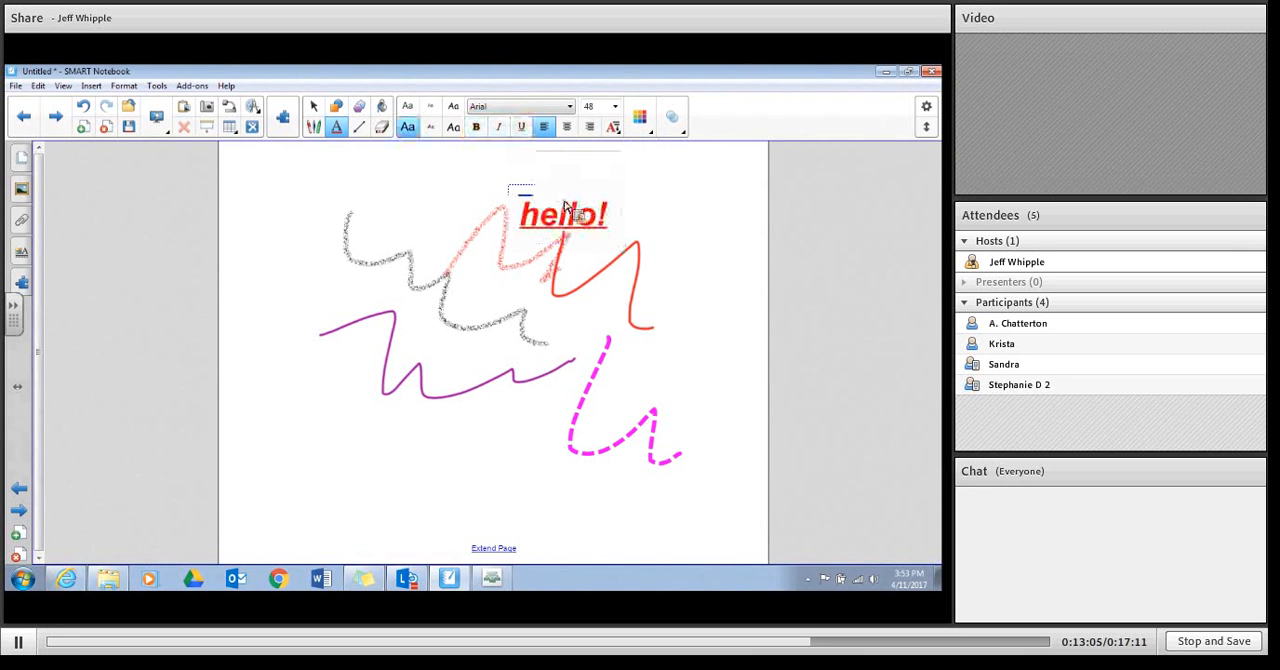
Step: Move the "hello!" text below the purple squiggle and enlarge it to a font size of about 83.9
click(614, 107)
click(614, 107)
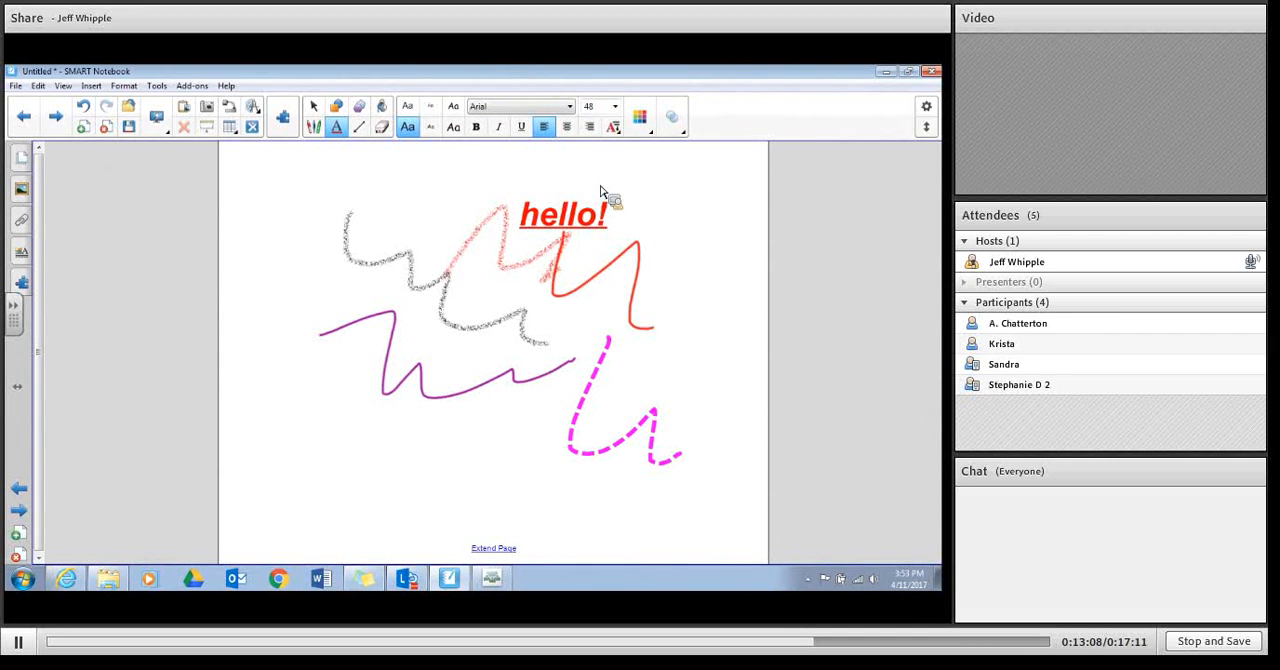
click(600, 192)
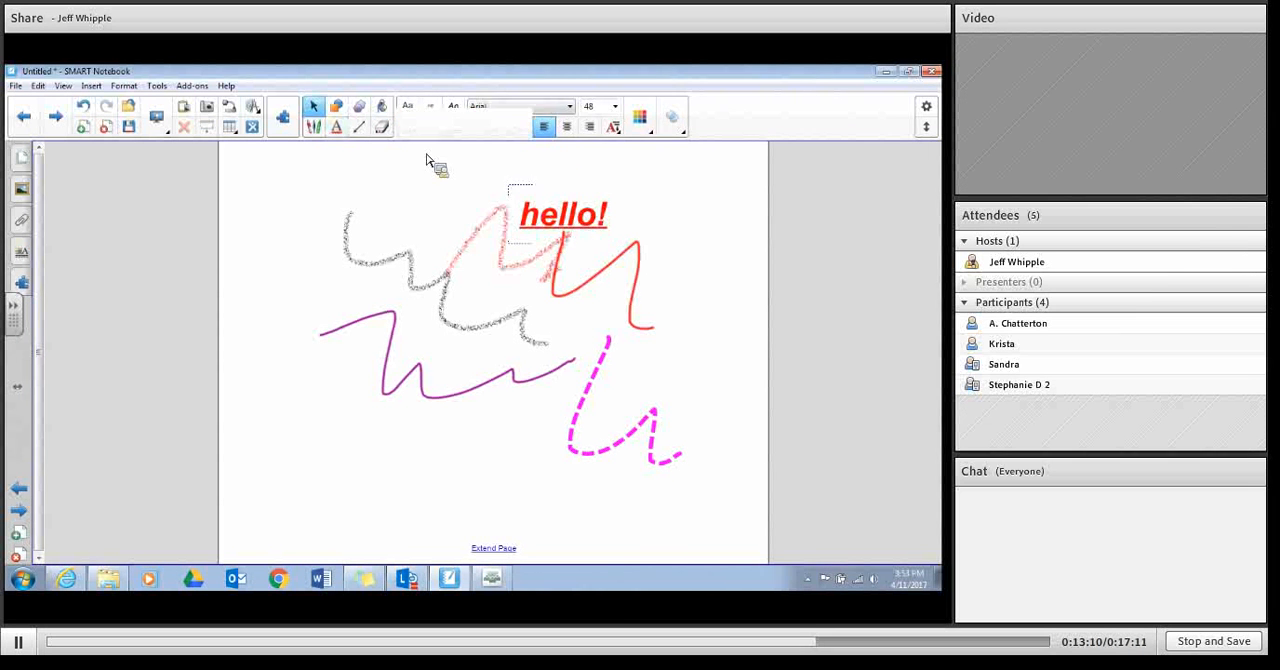
drag(587, 228, 566, 471)
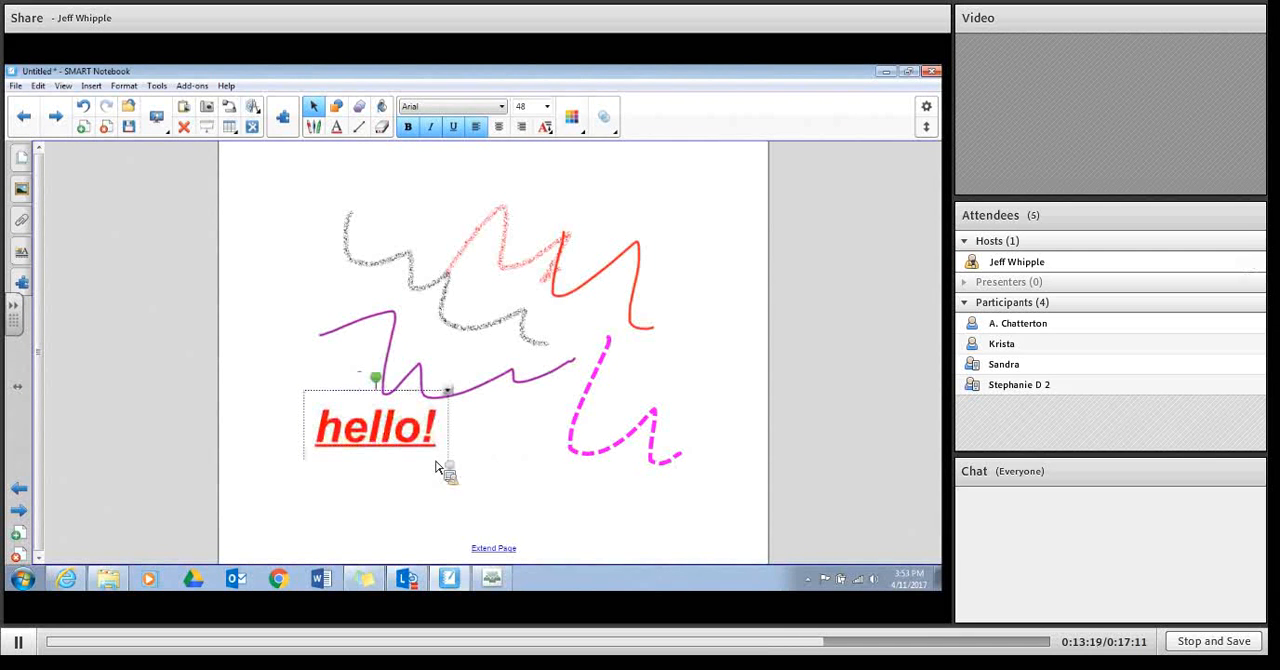
drag(446, 465, 436, 466)
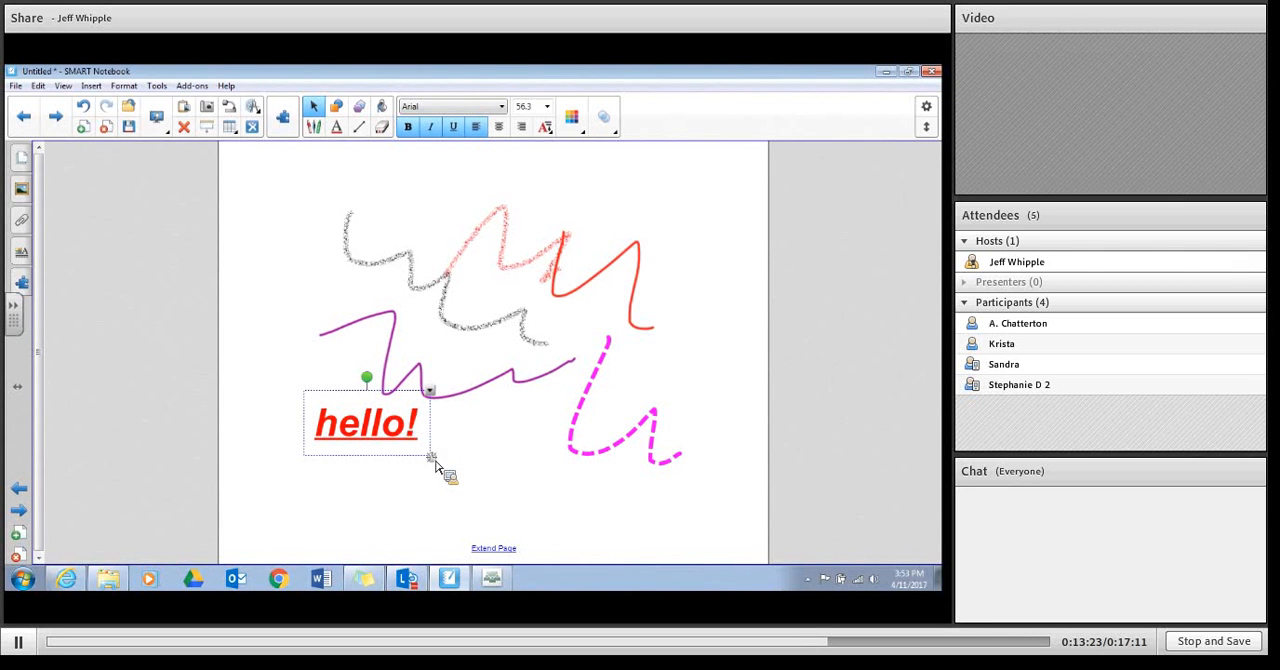
key(ctrl+z)
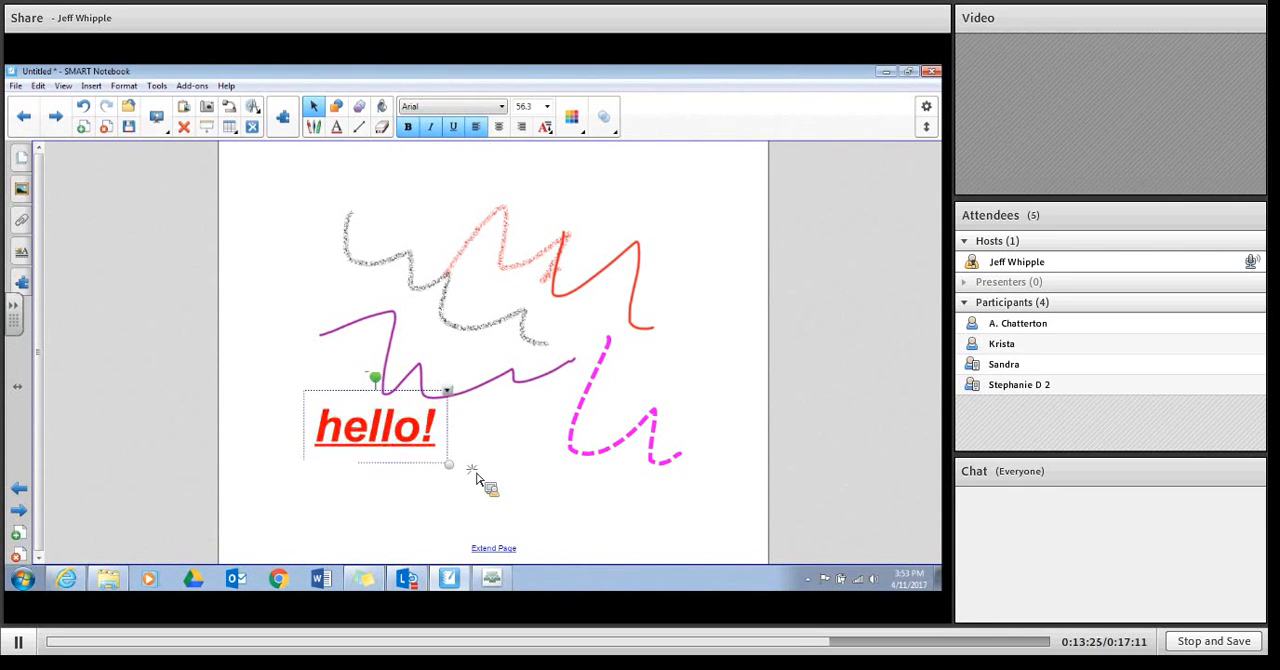
key(ctrl+z)
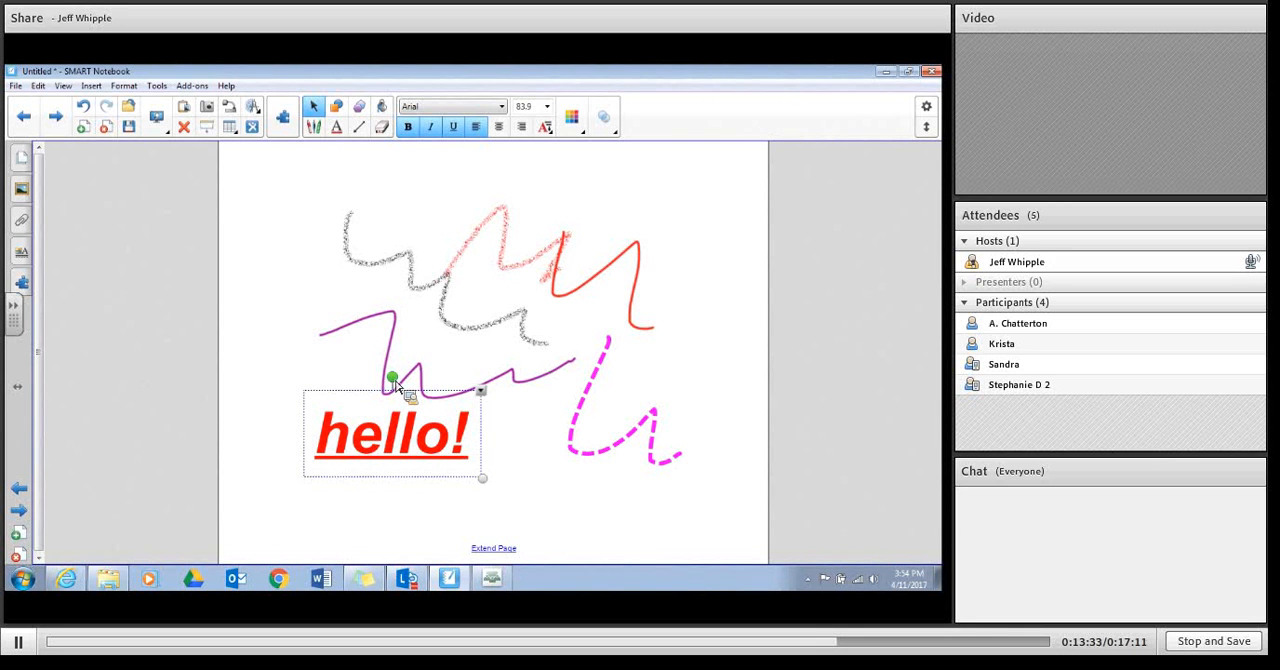
Step: Rotate "hello!" counter-clockwise so it slants upward, move it over the middle of the squiggles, and deselect it
drag(393, 379, 360, 381)
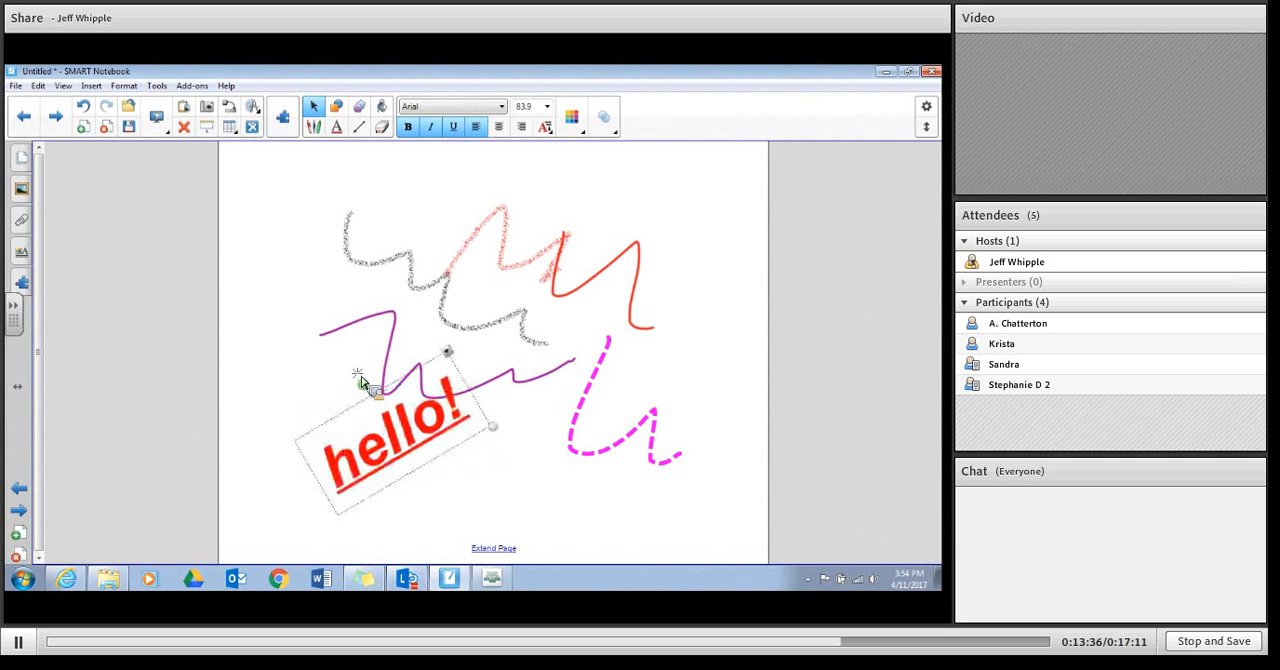
mouse_move(418, 413)
mouse_down()
mouse_move(572, 332)
mouse_move(516, 320)
mouse_up()
click(548, 500)
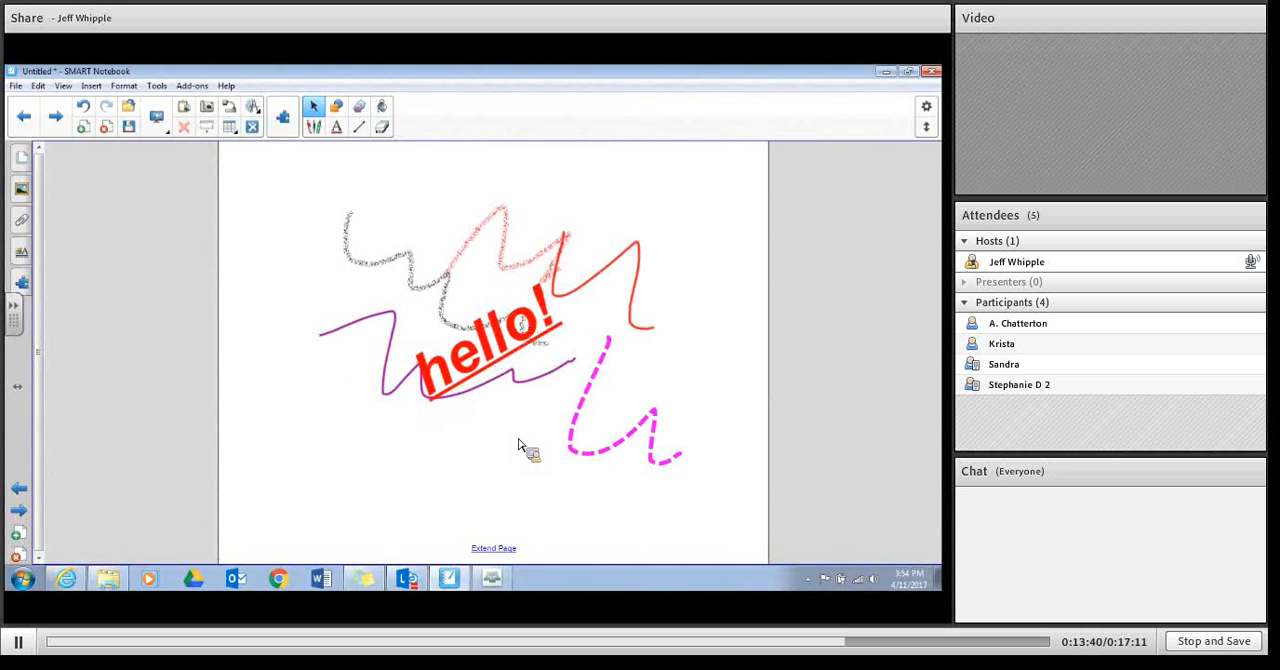
Step: Add a new page and draw a large right triangle on it with the Shapes tool
click(340, 112)
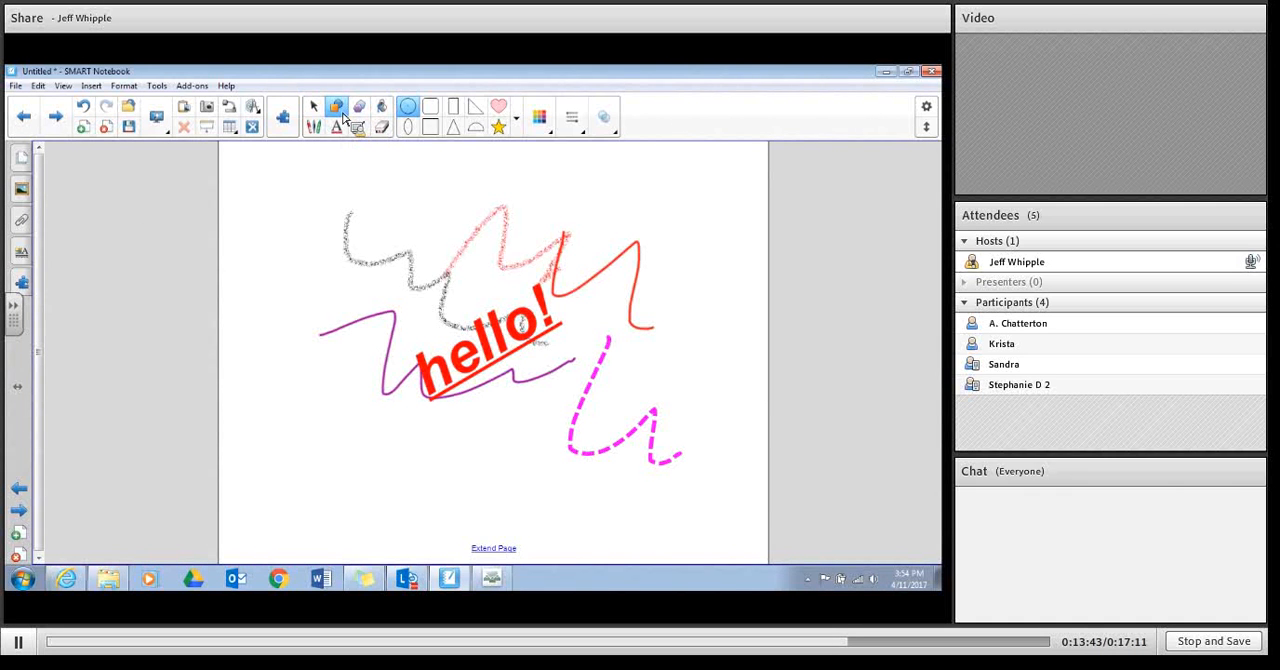
click(476, 107)
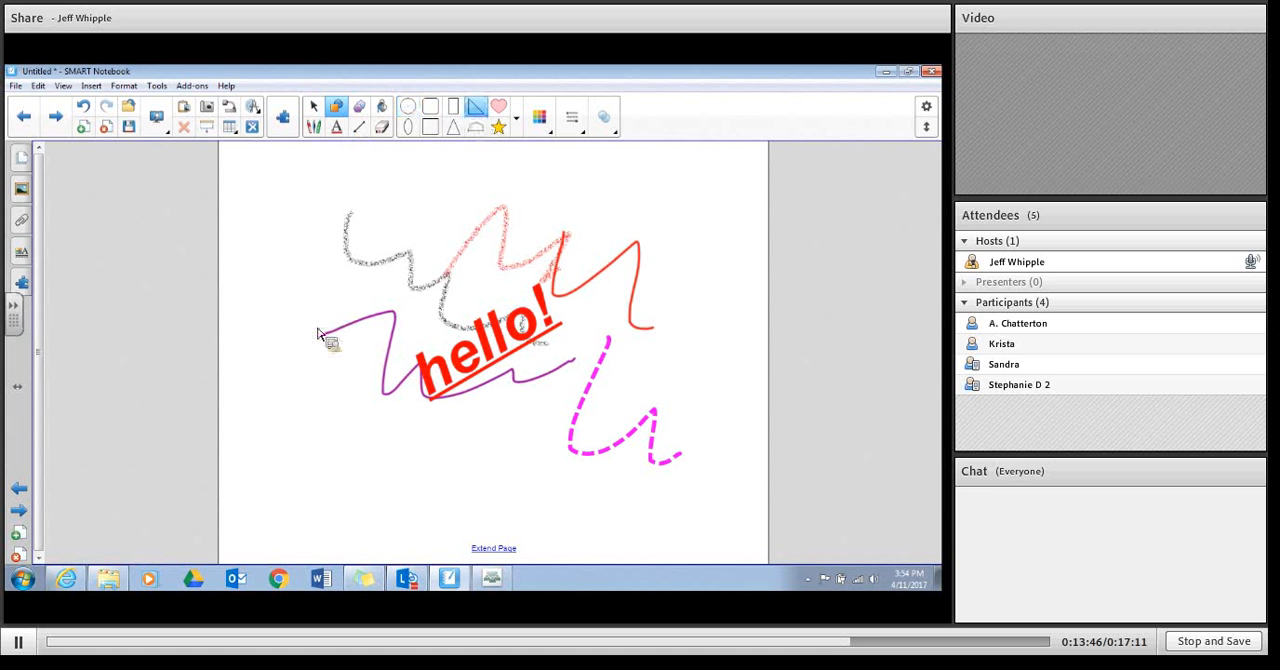
click(23, 538)
drag(331, 218, 519, 406)
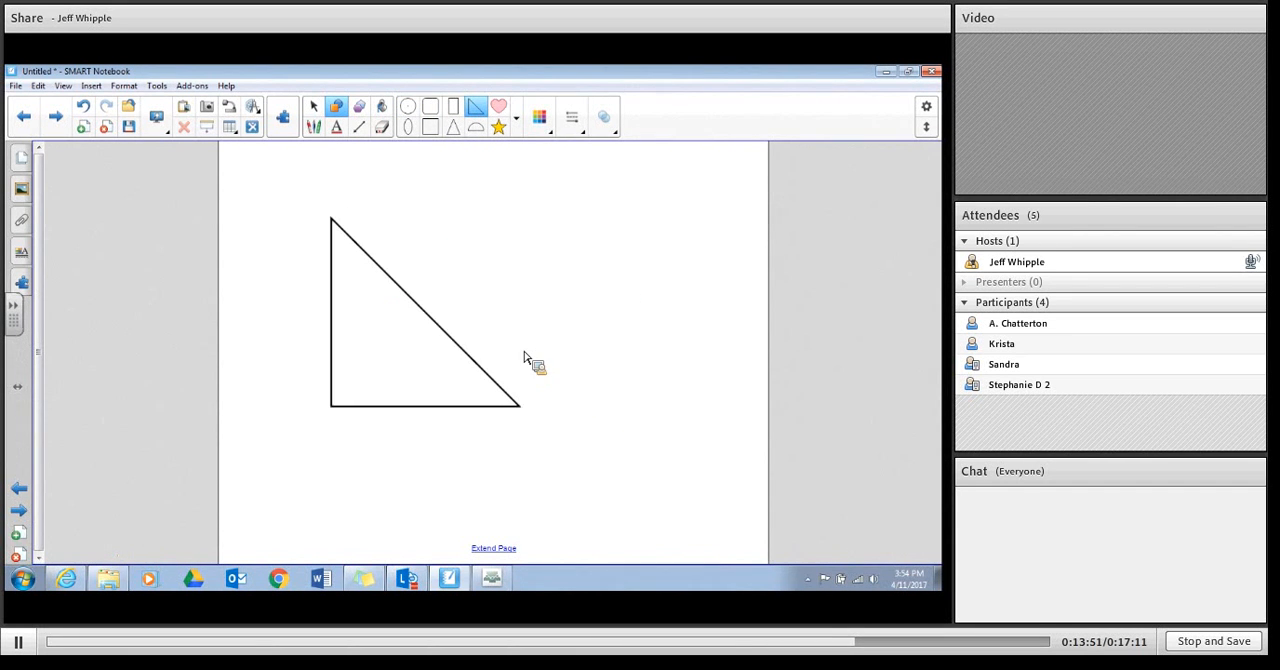
Step: Draw a square to the upper right of the right triangle and a wide rectangle below the square
click(430, 126)
drag(467, 215, 606, 291)
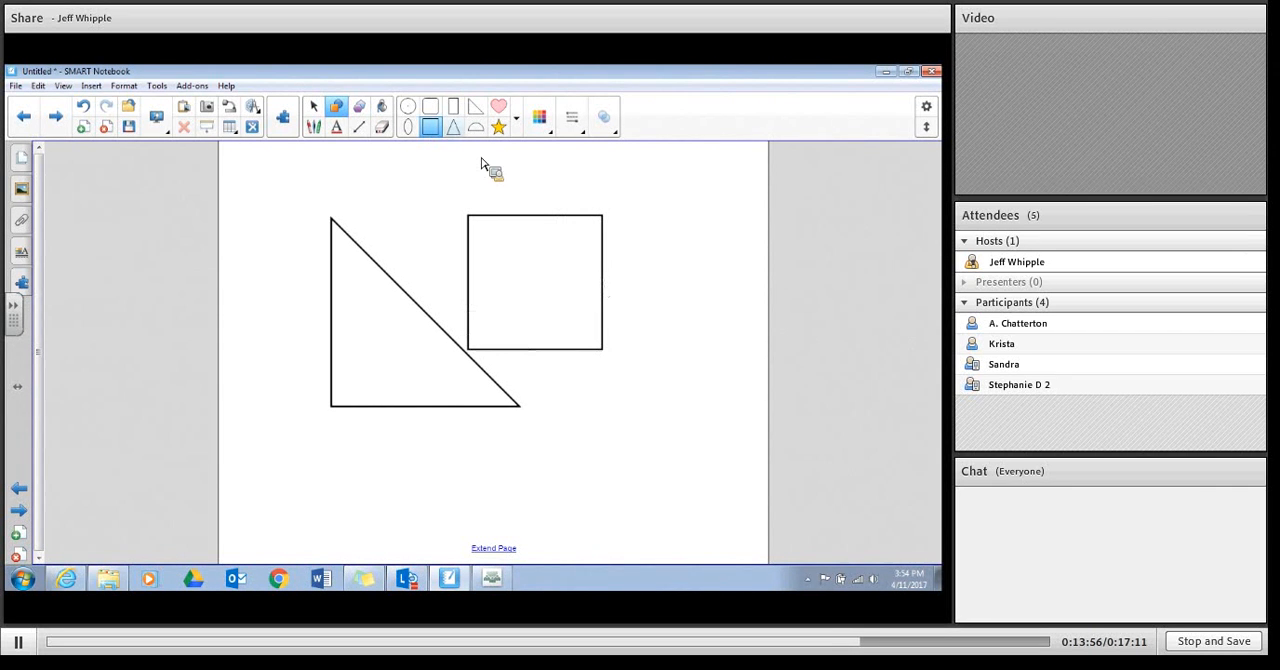
click(453, 106)
drag(584, 403, 706, 479)
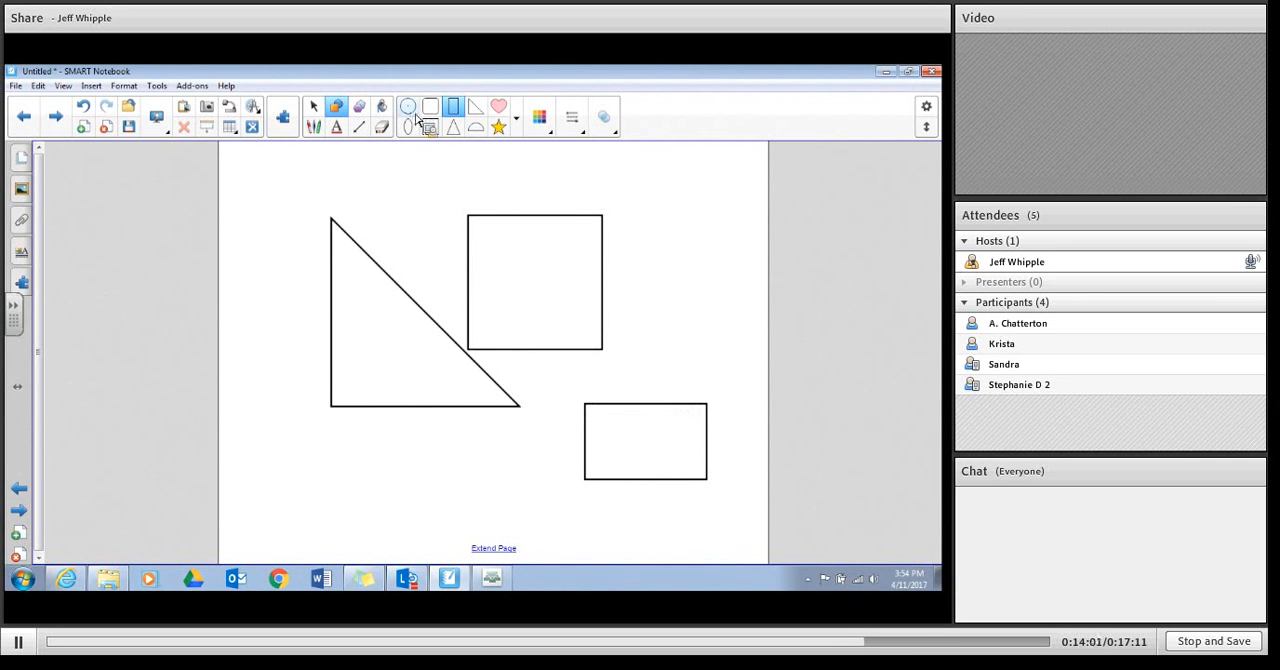
Step: Draw a pink heart to the right of the square and show the additional shapes
click(498, 106)
drag(641, 215, 733, 307)
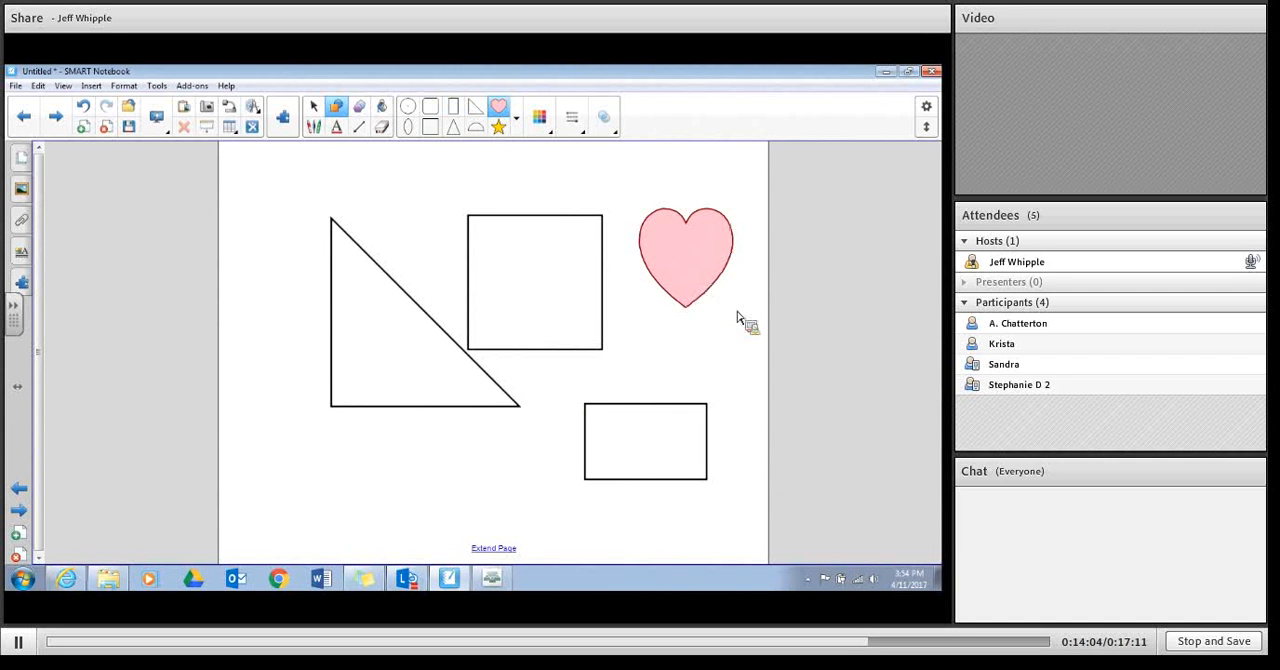
click(516, 118)
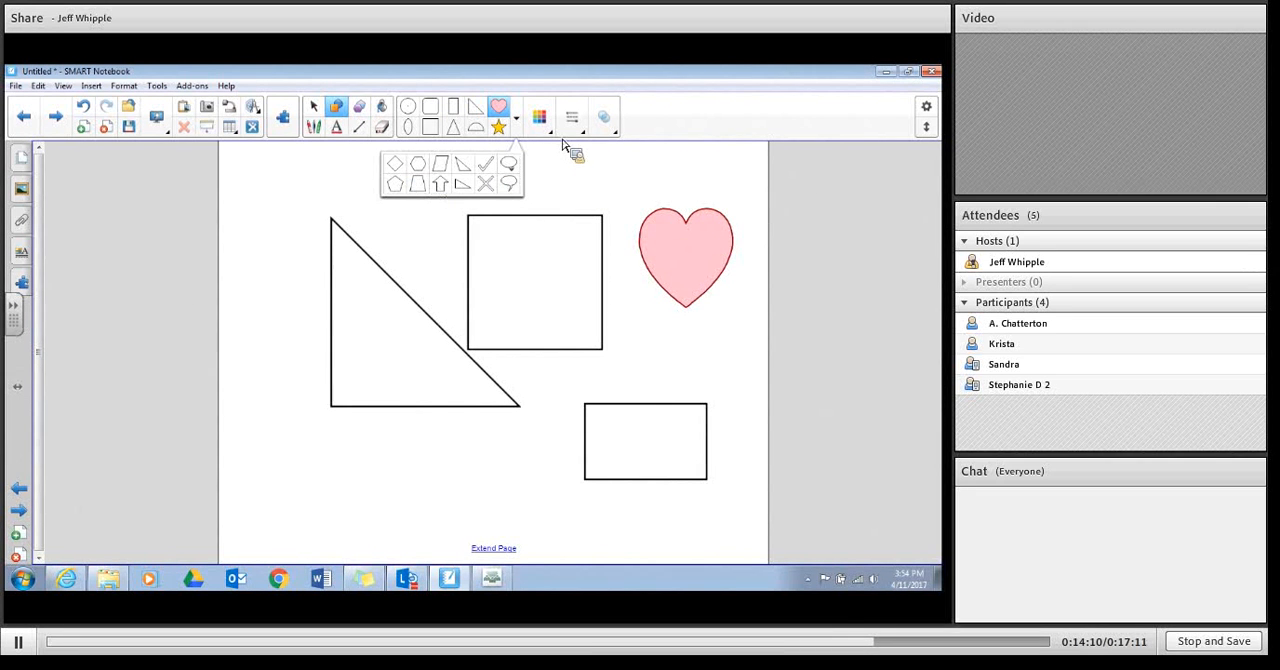
Step: Choose a yellow fill and red line colour, and draw an isosceles triangle overlapping the square's upper-left corner
click(550, 136)
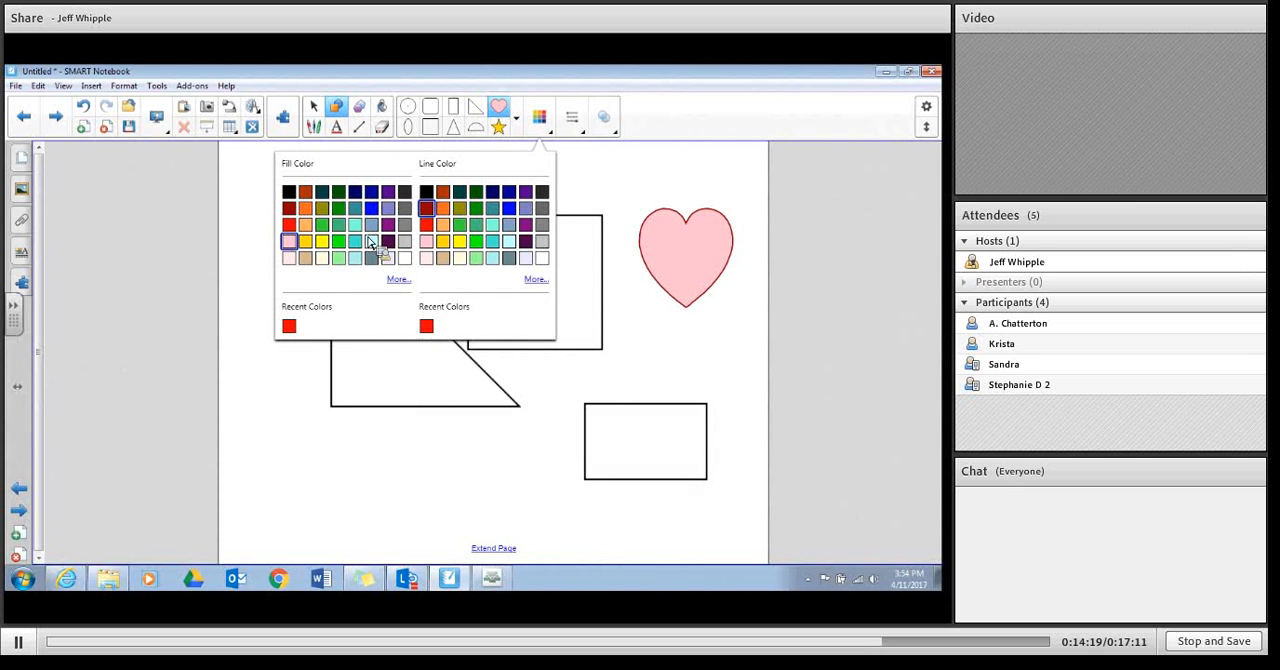
click(322, 243)
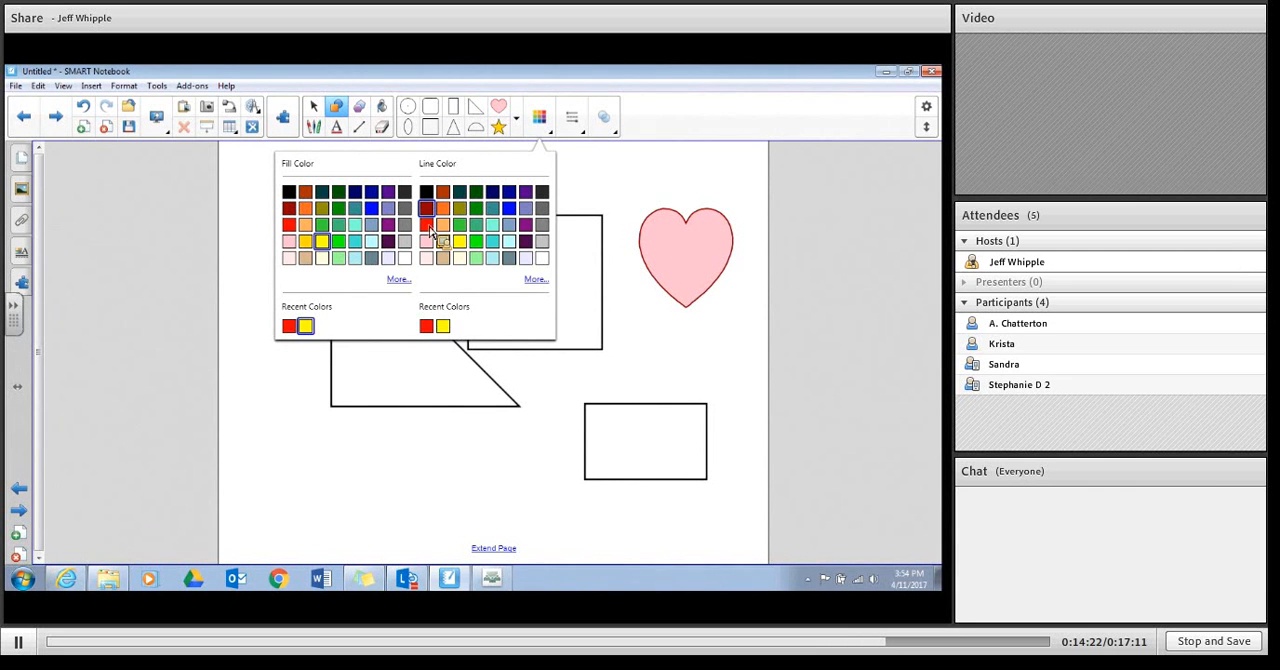
click(427, 225)
click(453, 127)
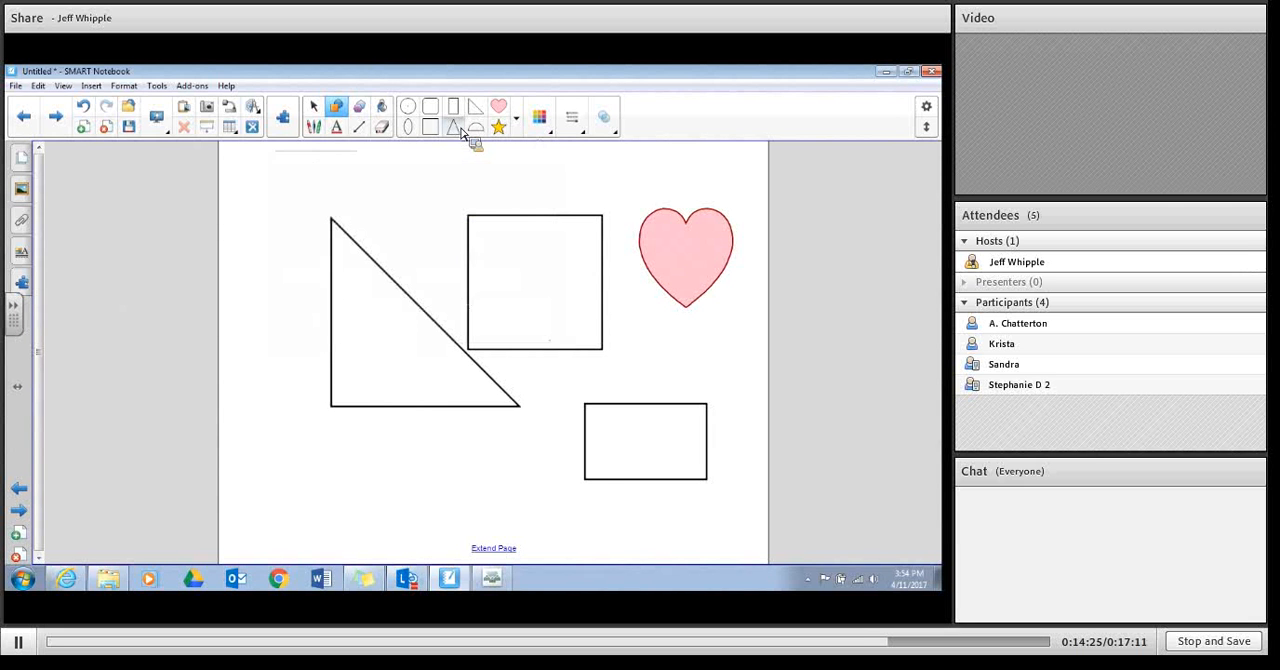
drag(405, 193, 511, 291)
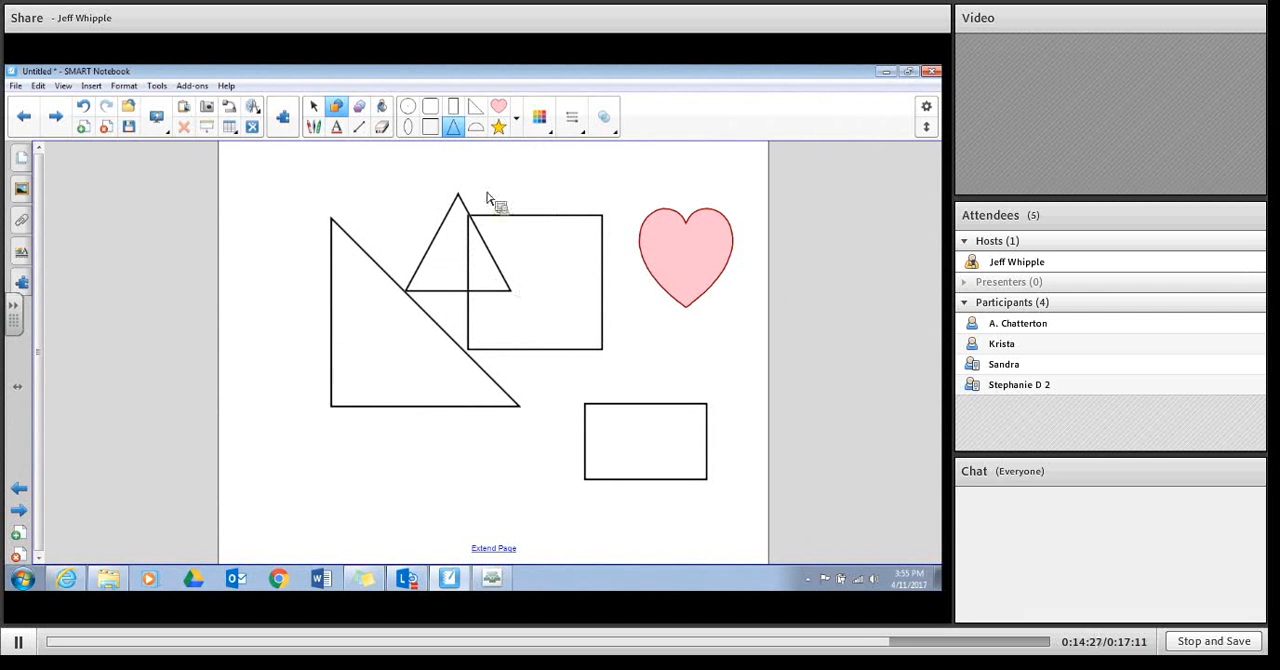
Step: Set the isosceles triangle's fill colour to yellow and draw a filled triangle like a roof above the wide rectangle
click(515, 118)
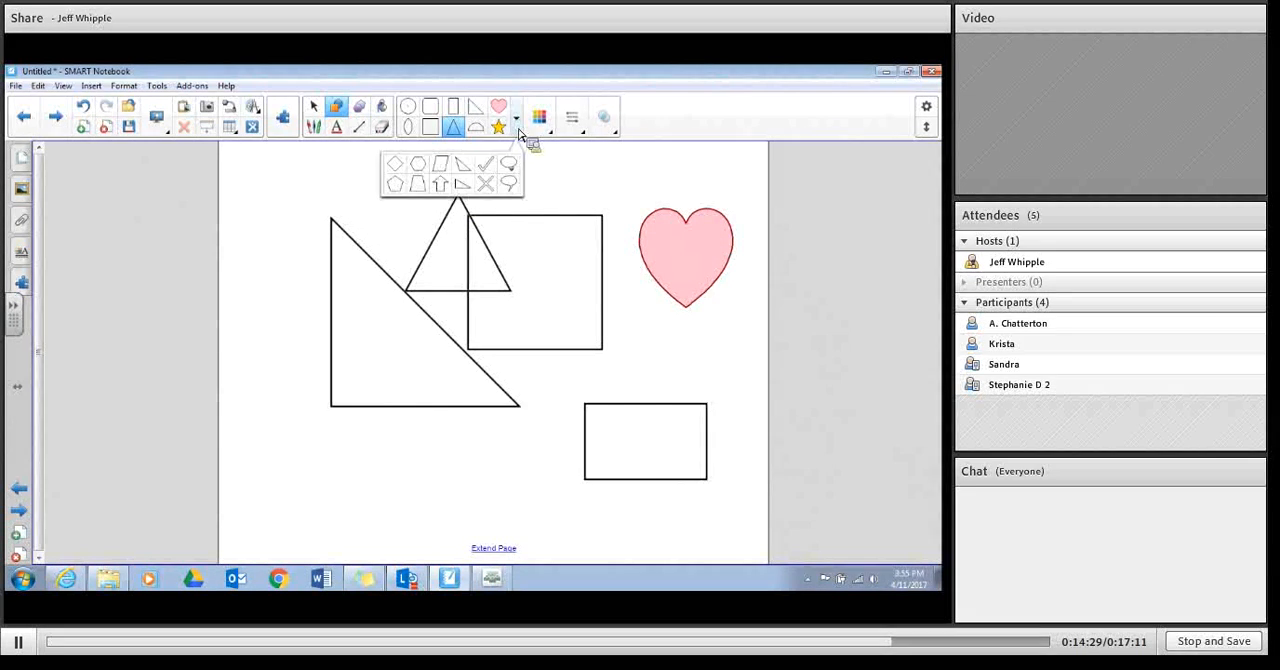
click(540, 122)
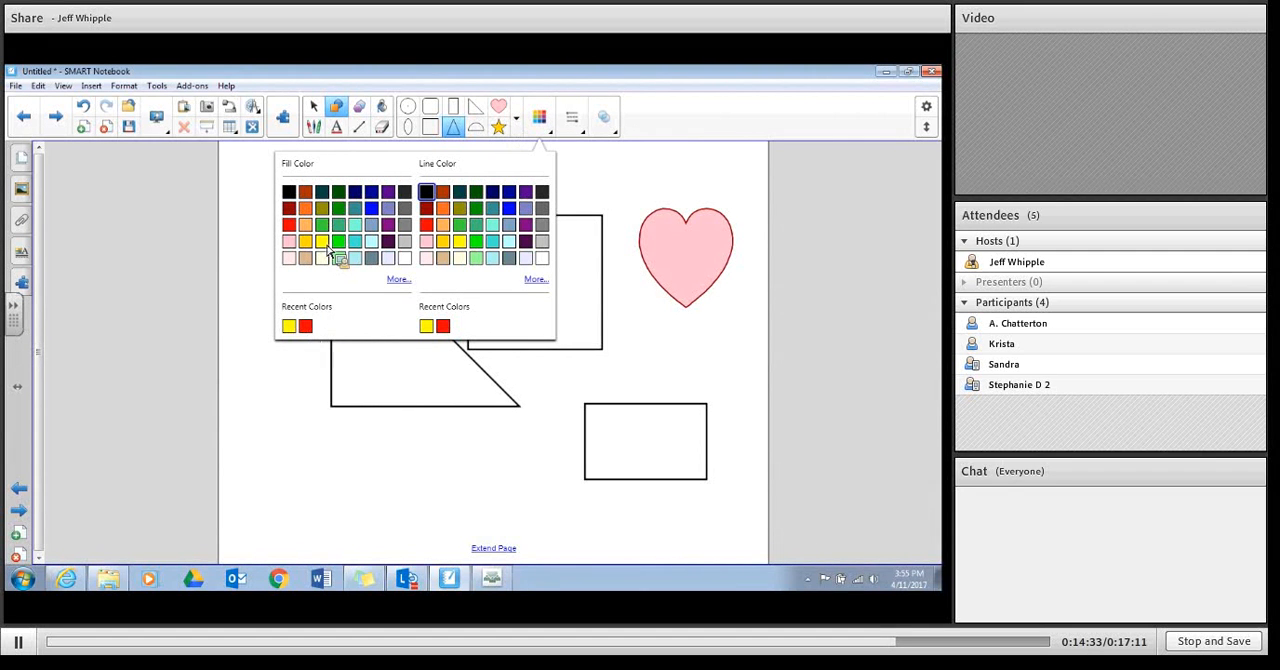
click(322, 243)
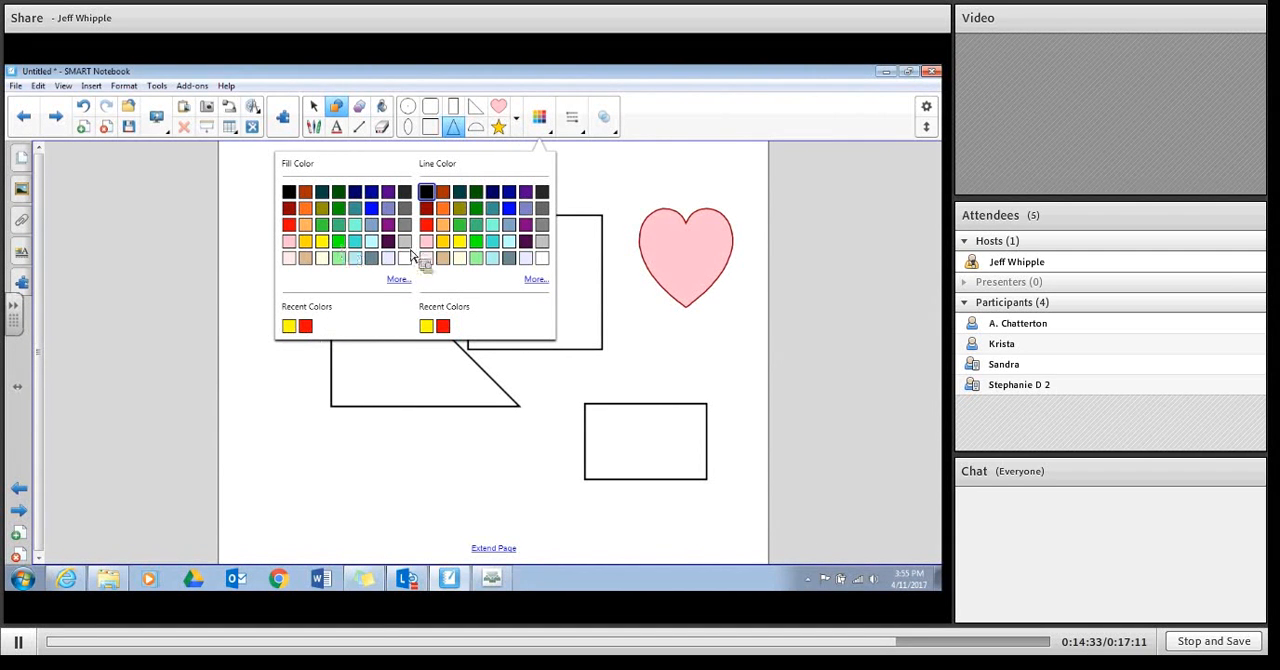
click(577, 315)
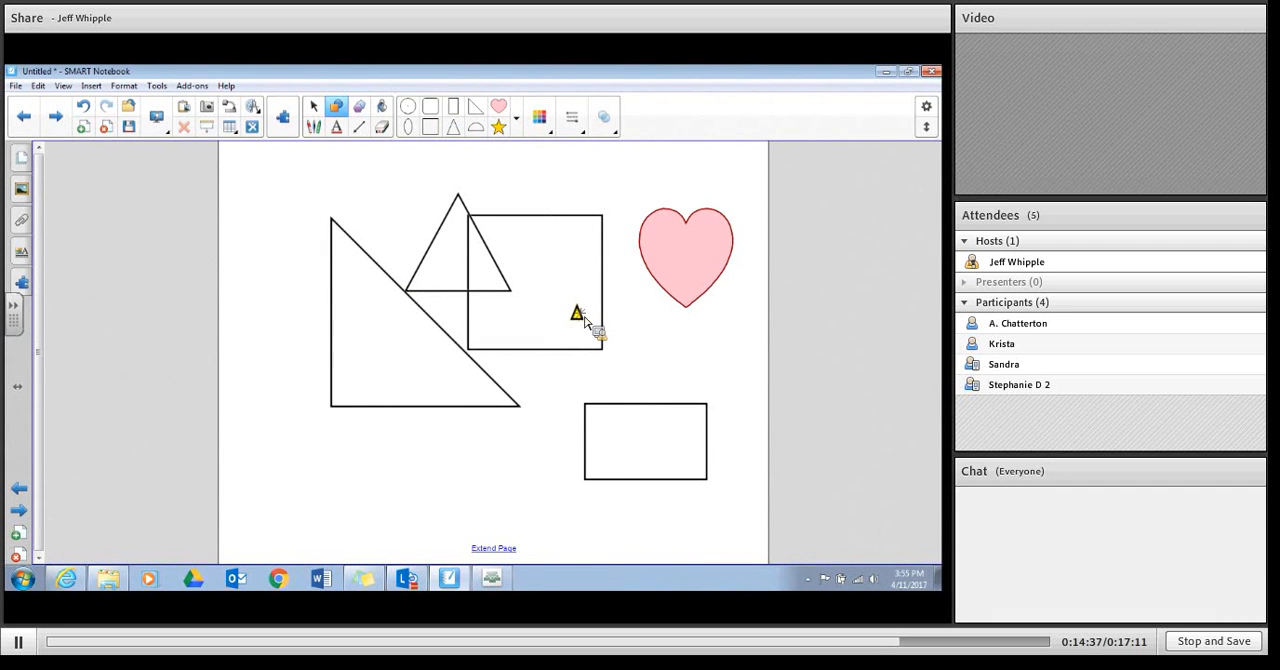
mouse_move(577, 312)
mouse_down()
mouse_move(703, 366)
mouse_move(698, 406)
mouse_up()
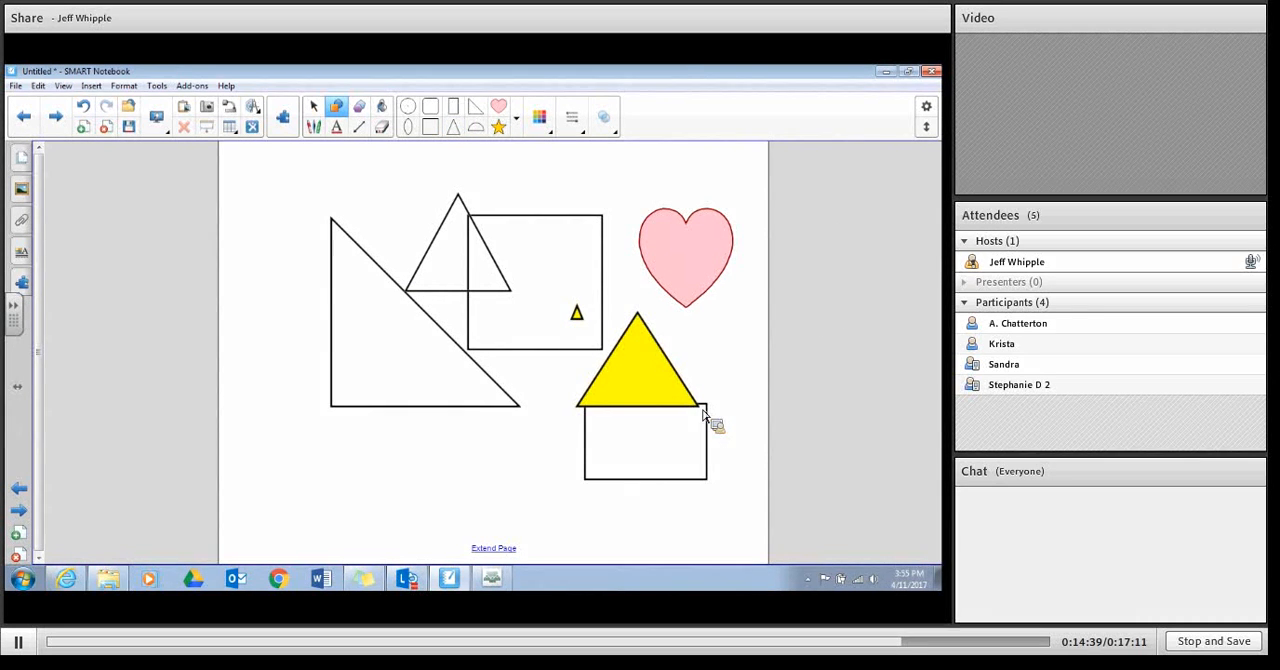
Step: View the thickness and line style options for shapes, and place a tiny yellow triangle below the right triangle's lower-left corner
click(584, 133)
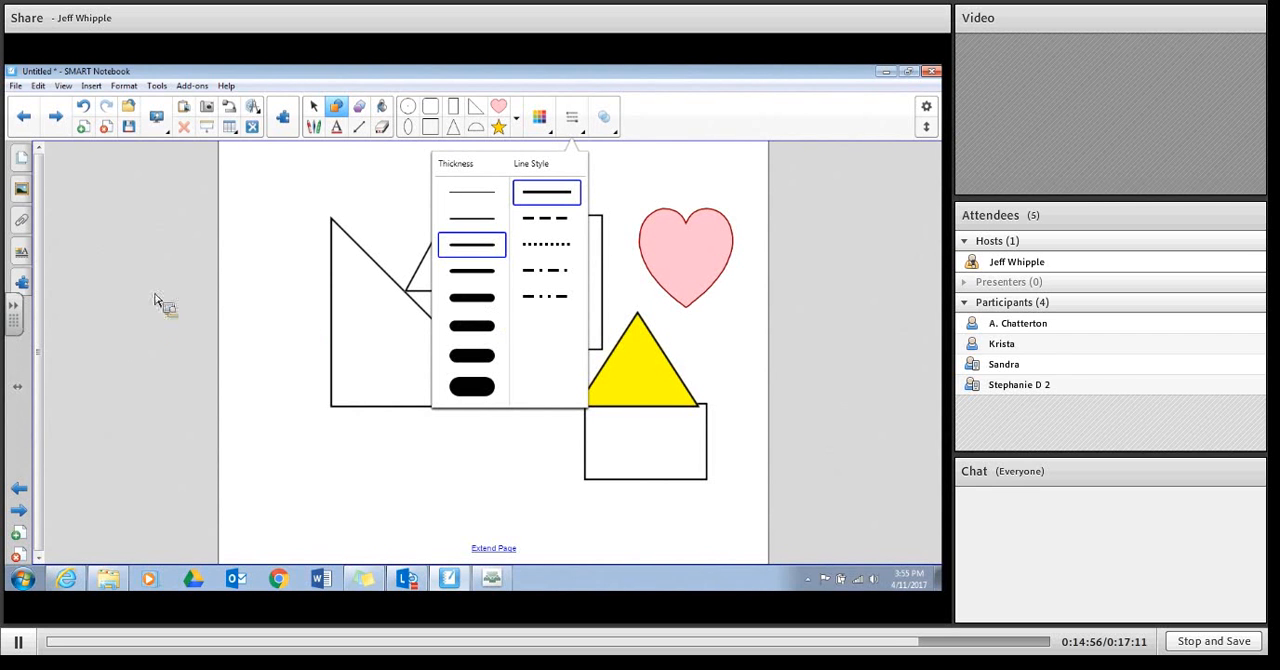
click(316, 427)
click(316, 427)
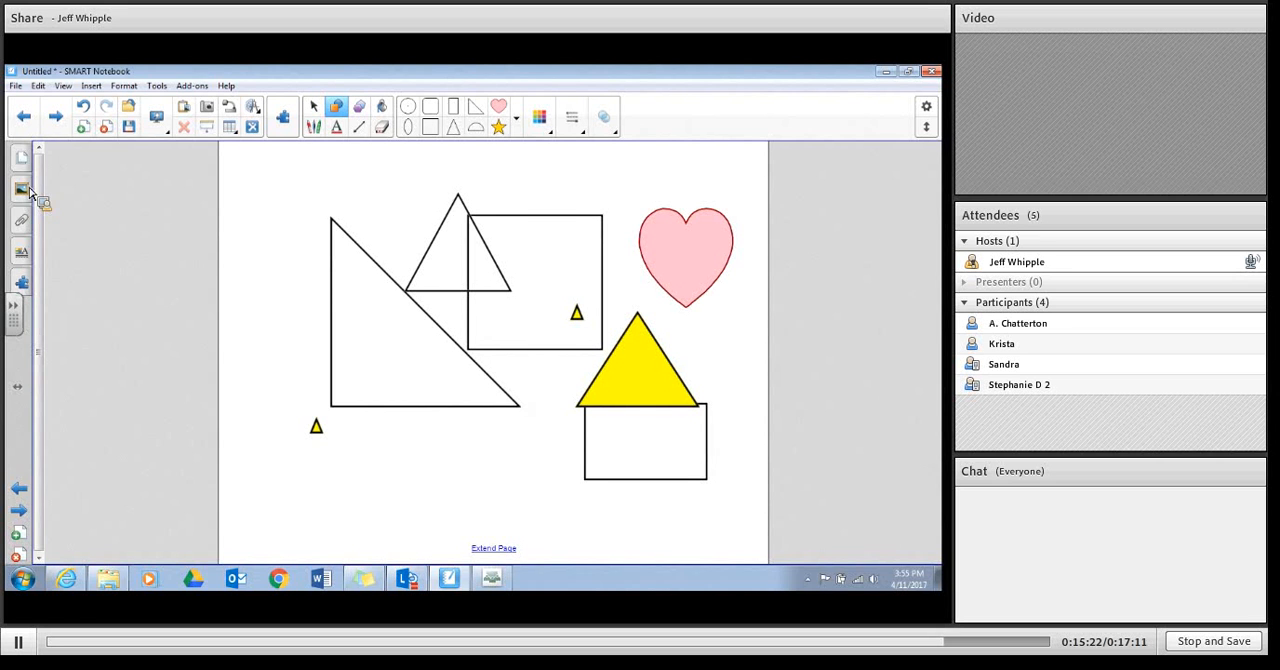
Step: Look over the Gallery Essentials categories and the fill effect properties of the shape tool
click(30, 192)
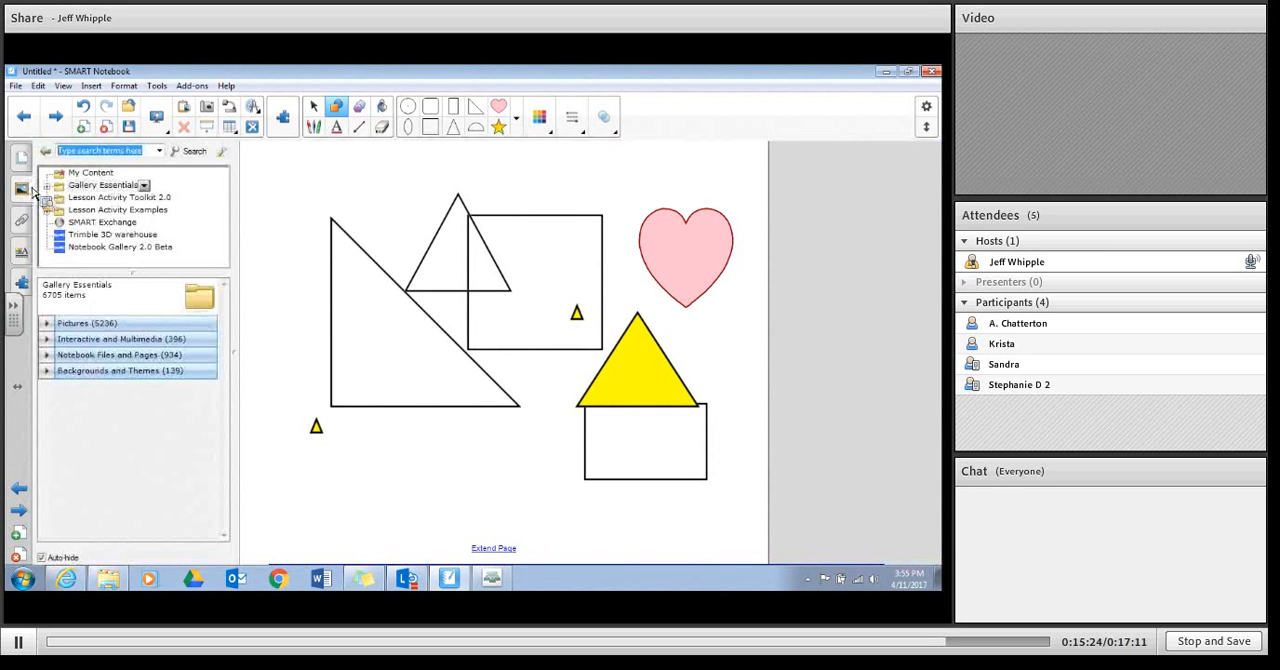
click(23, 256)
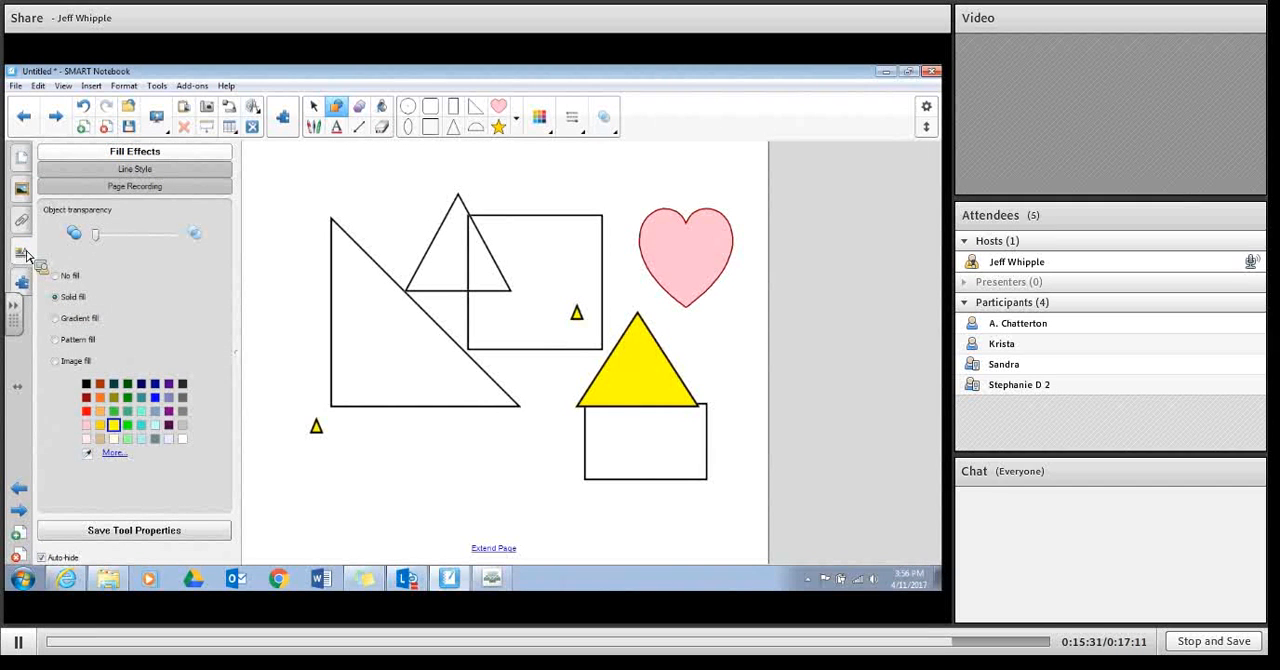
Step: With no object selected, try red, gold and green solid fills for the page background and settle on light blue
click(315, 108)
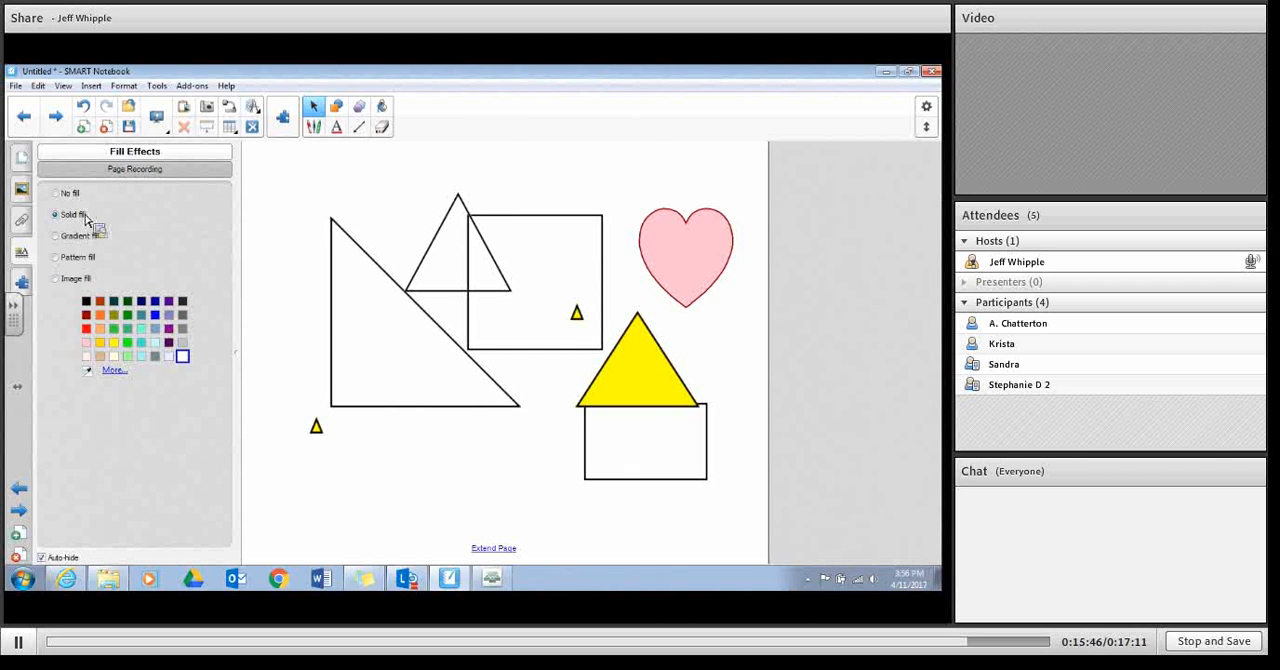
click(314, 108)
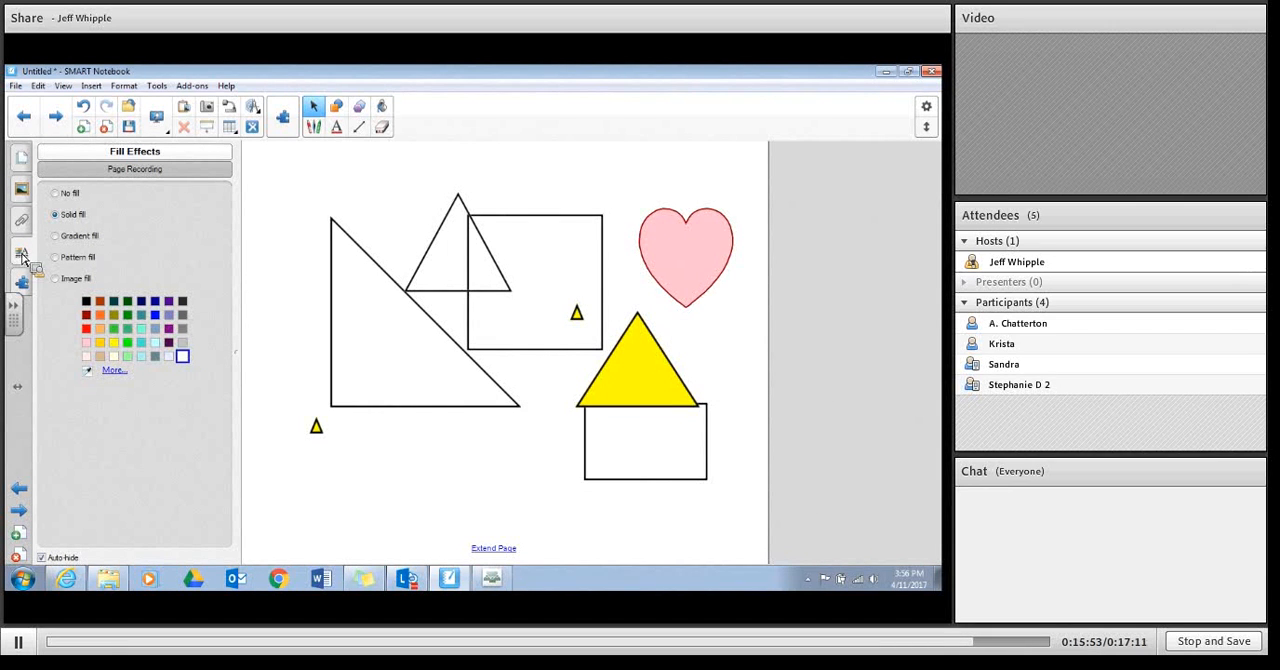
click(87, 329)
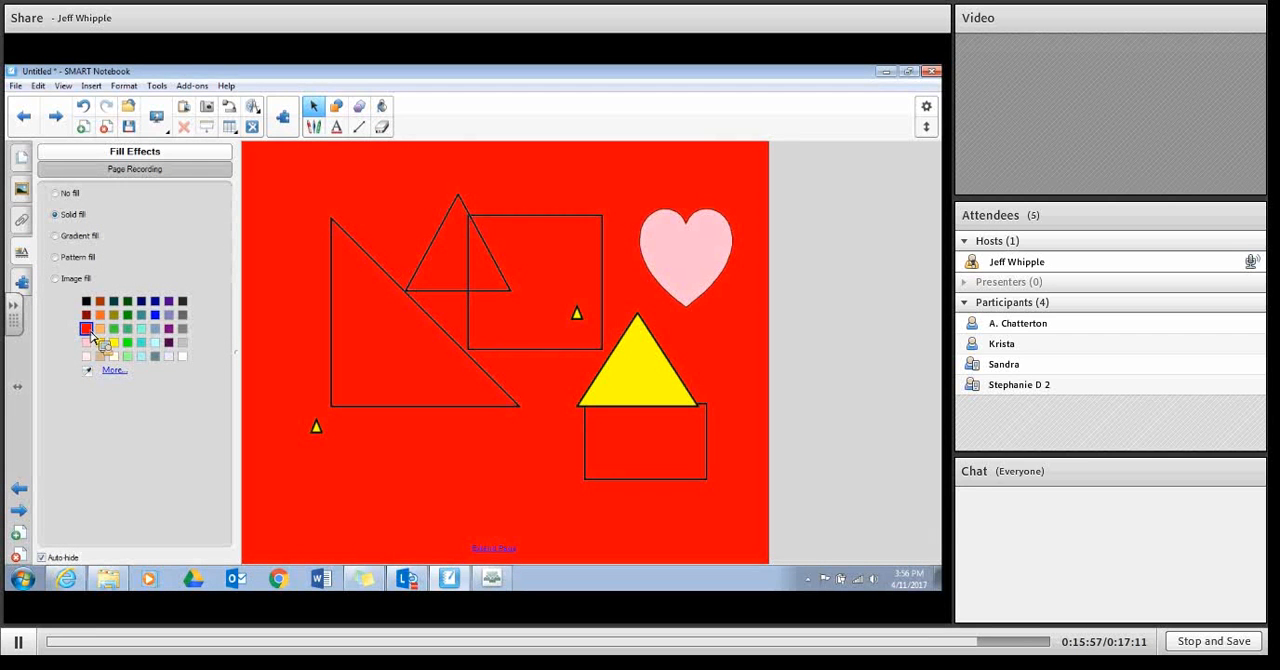
click(104, 345)
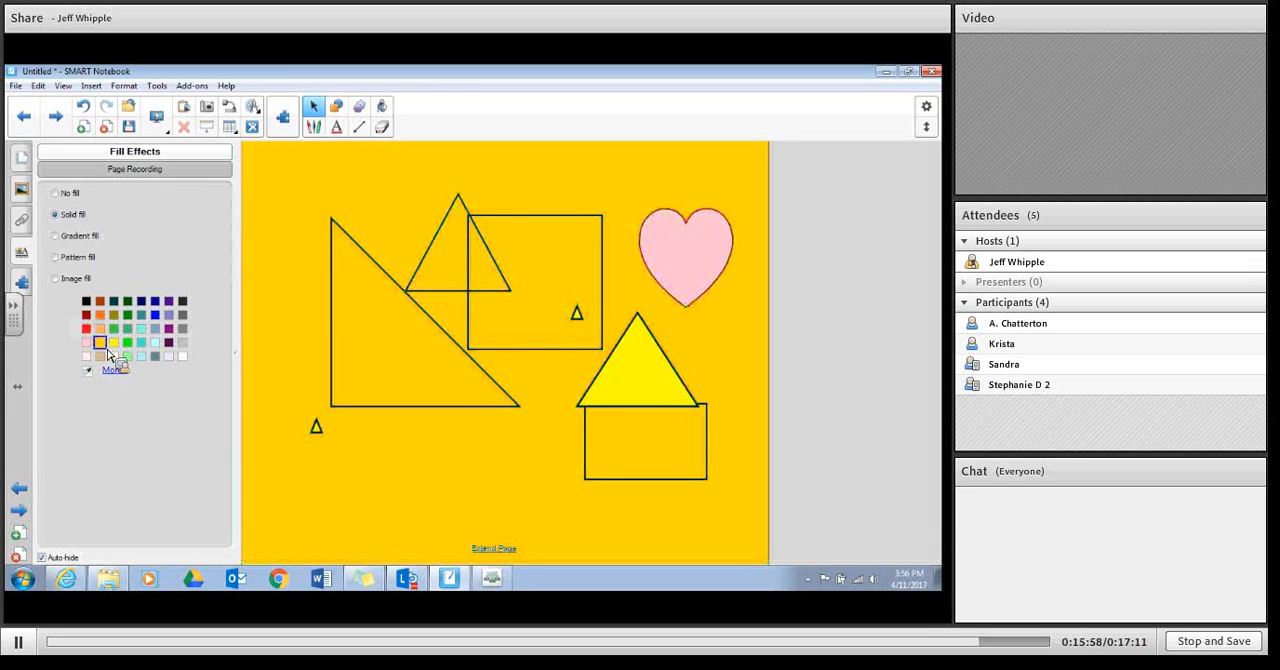
click(127, 344)
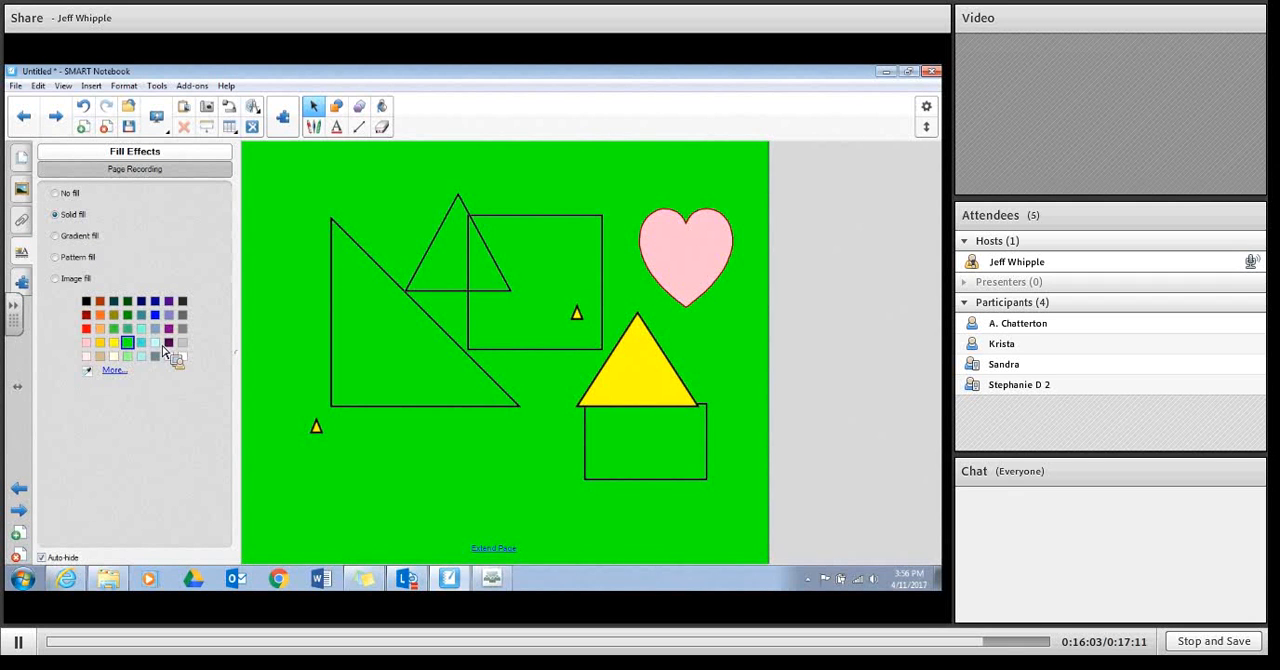
click(156, 344)
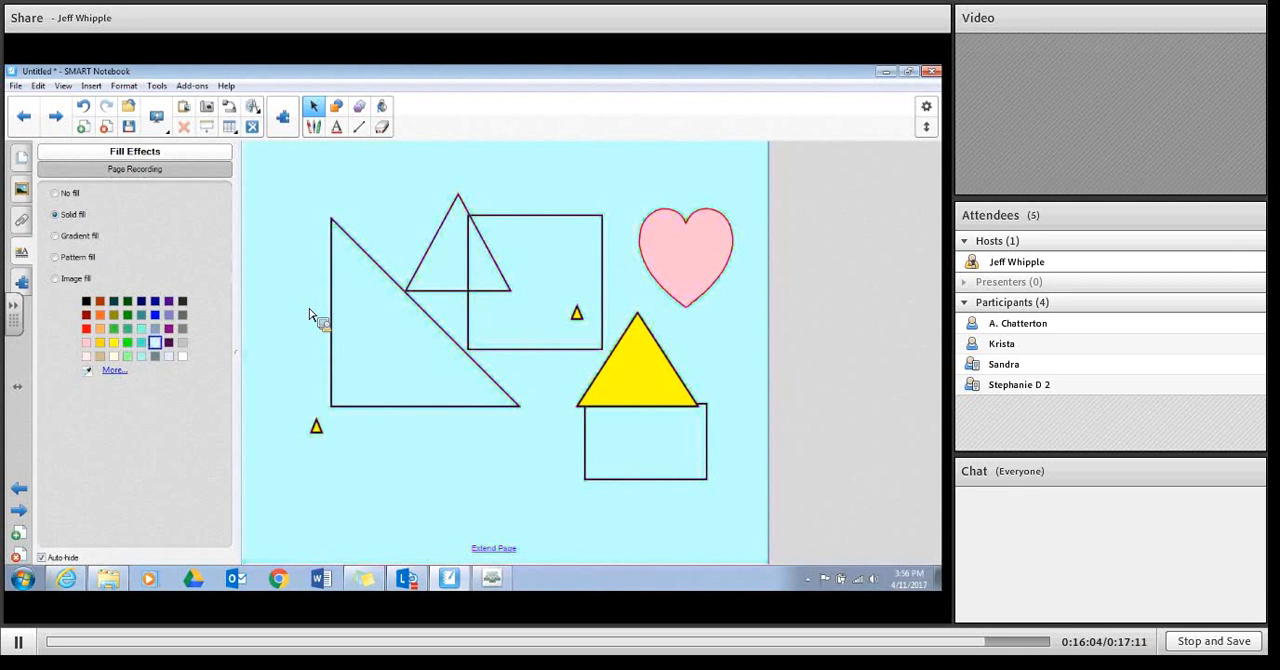
Step: Go to page 2 and set its background to a solid turquoise fill
click(23, 163)
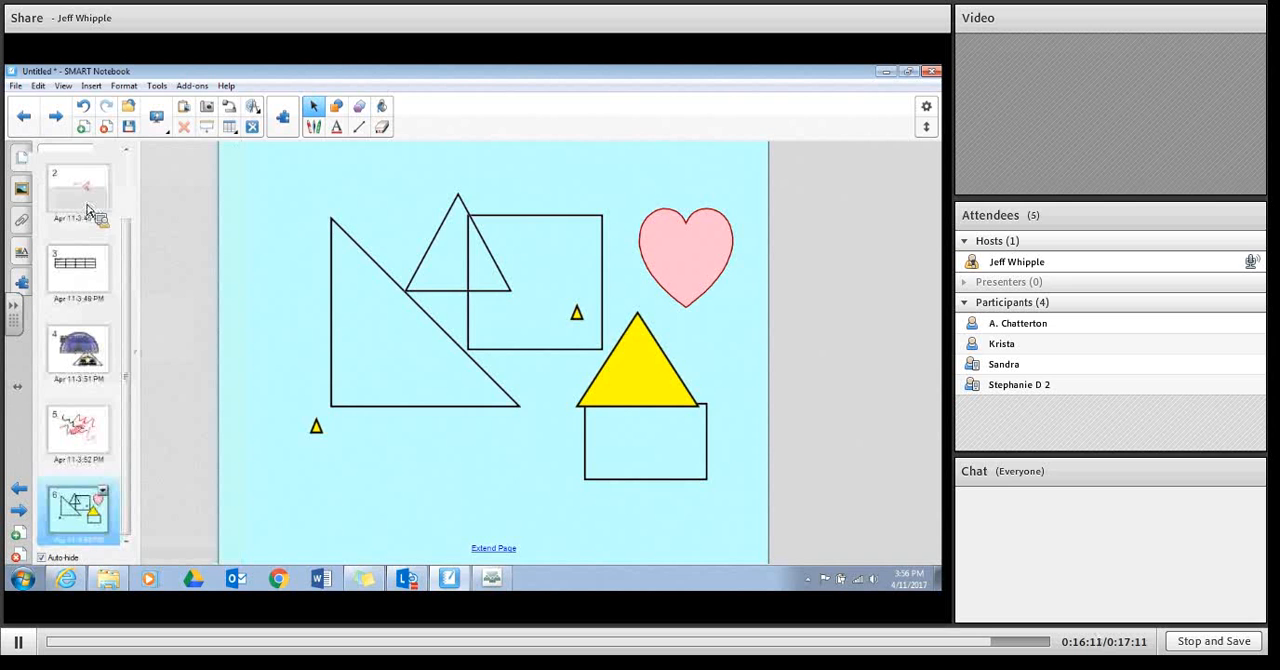
click(87, 211)
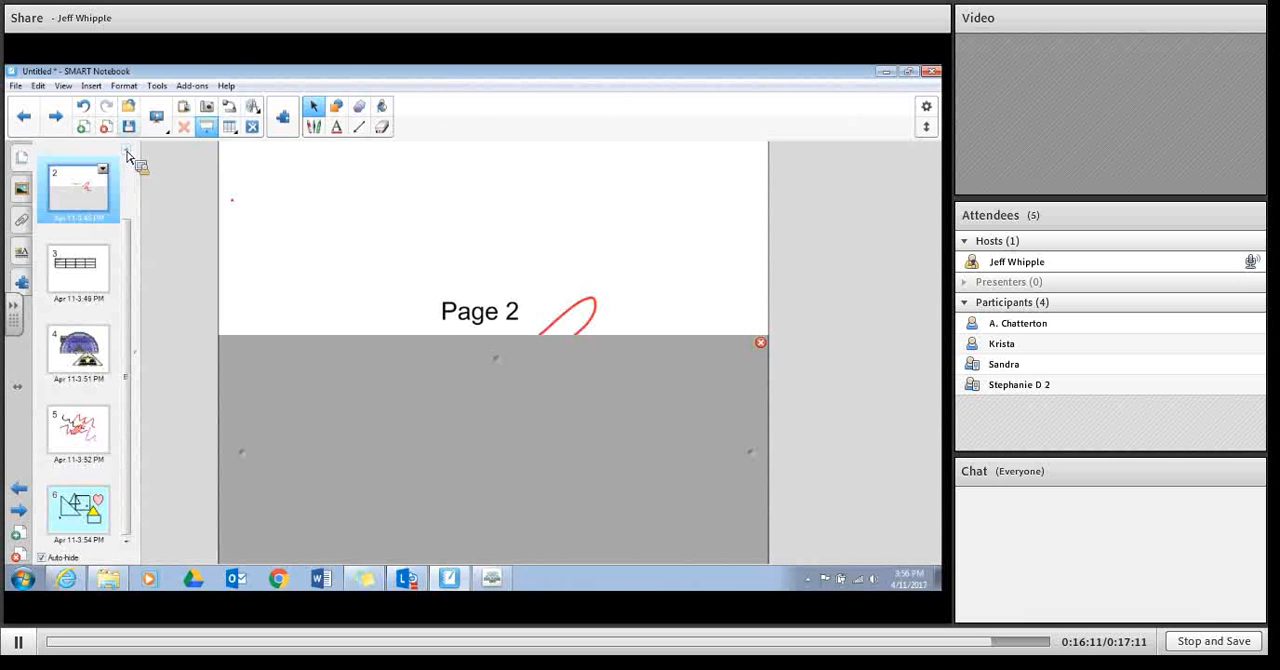
click(27, 260)
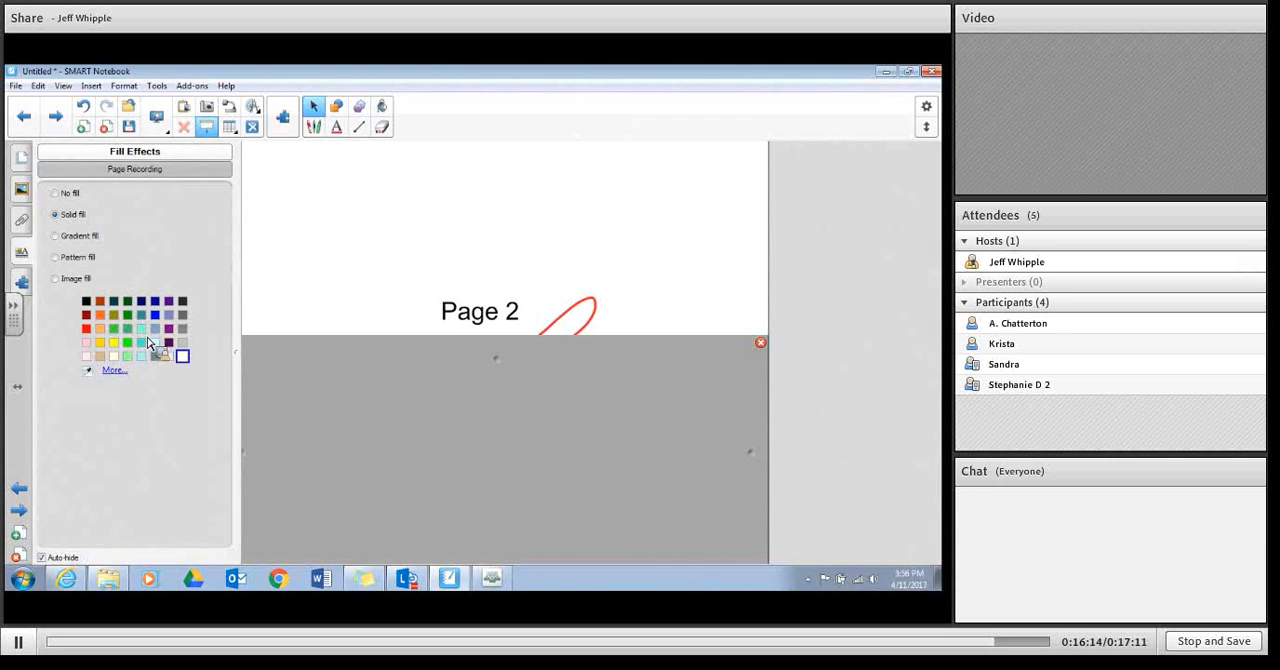
click(141, 329)
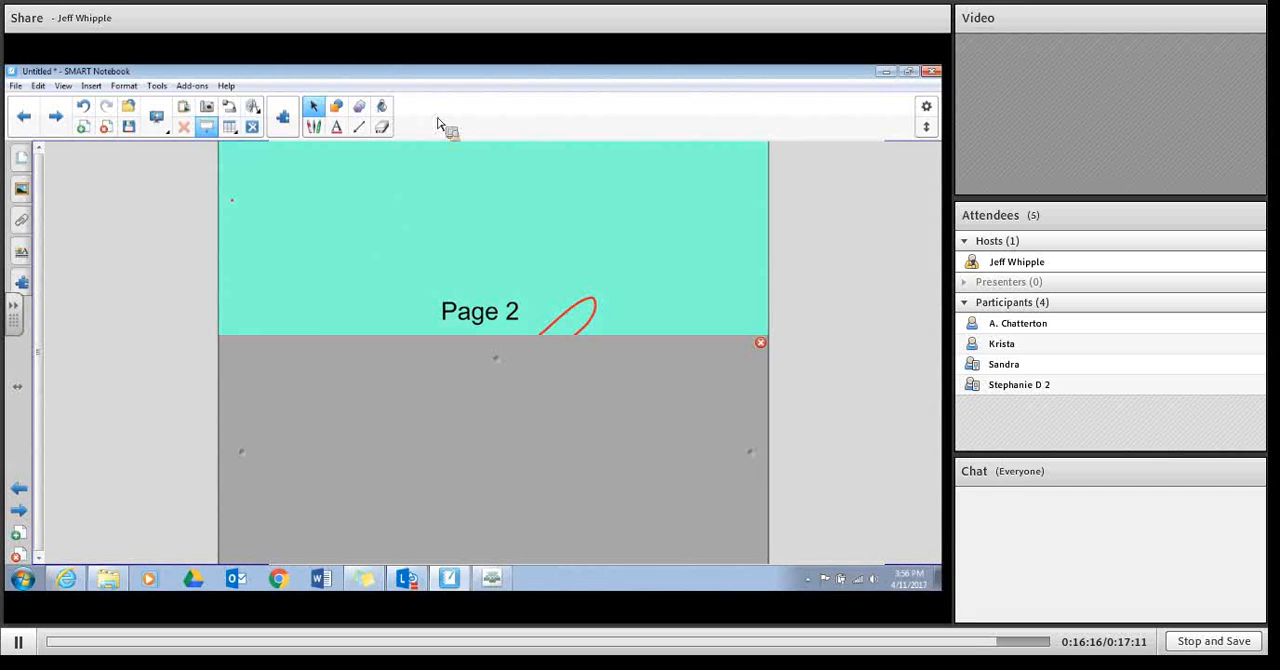
Step: Show the Gallery Essentials content and switch to the Adobe Connect meeting window
click(22, 191)
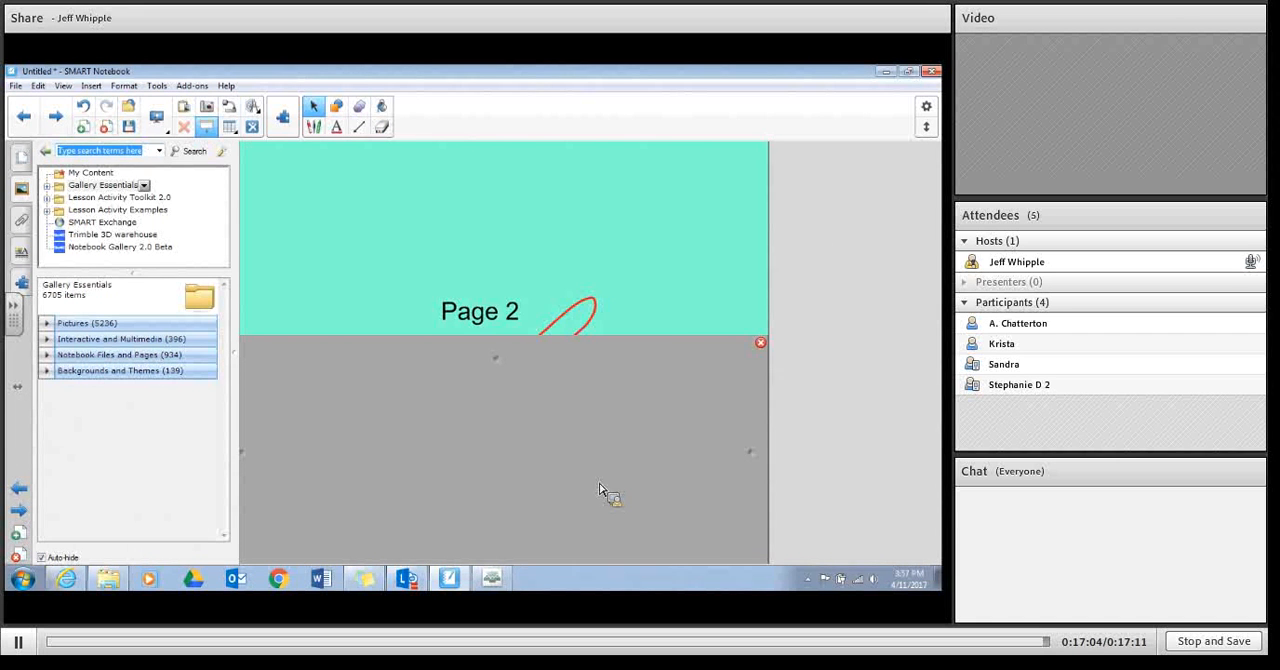
click(497, 579)
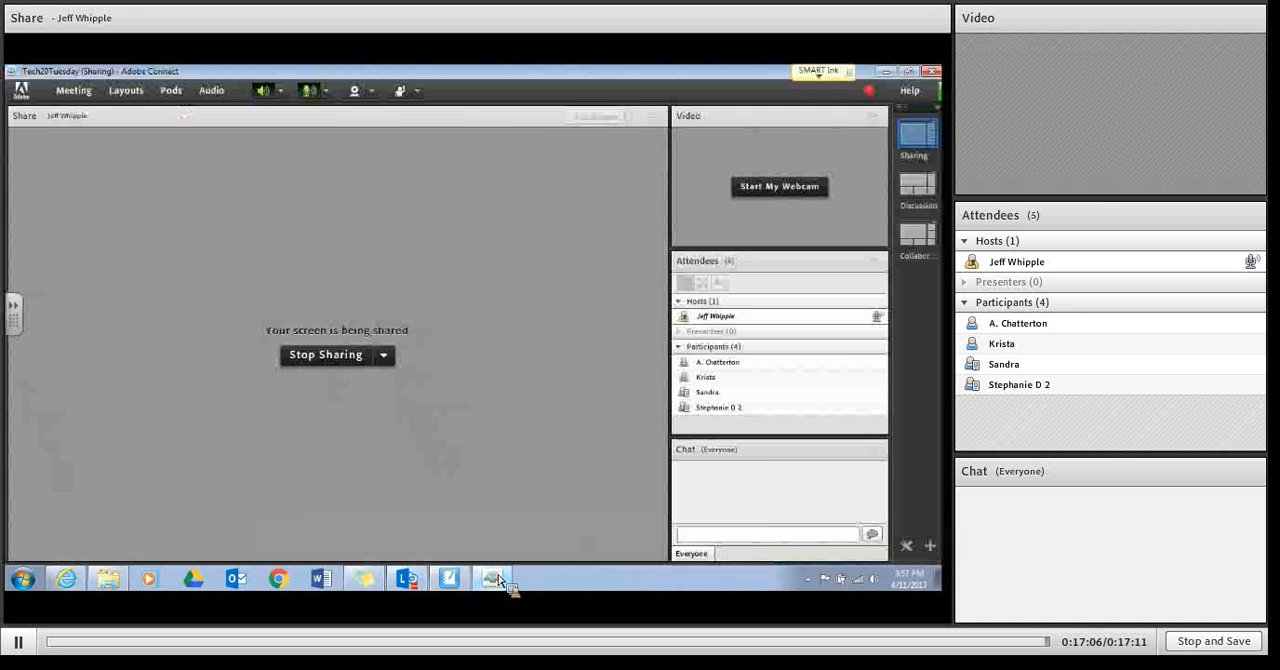